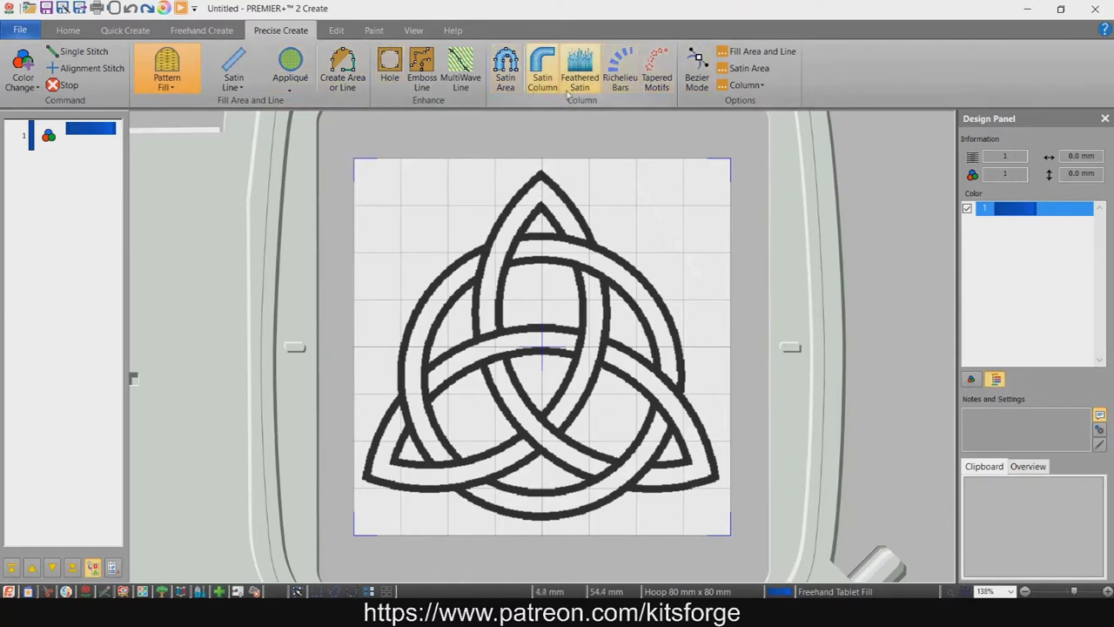
Draw a trial freehand point-fill area around the knot, then undo it
left_click(342, 74)
left_click(416, 218)
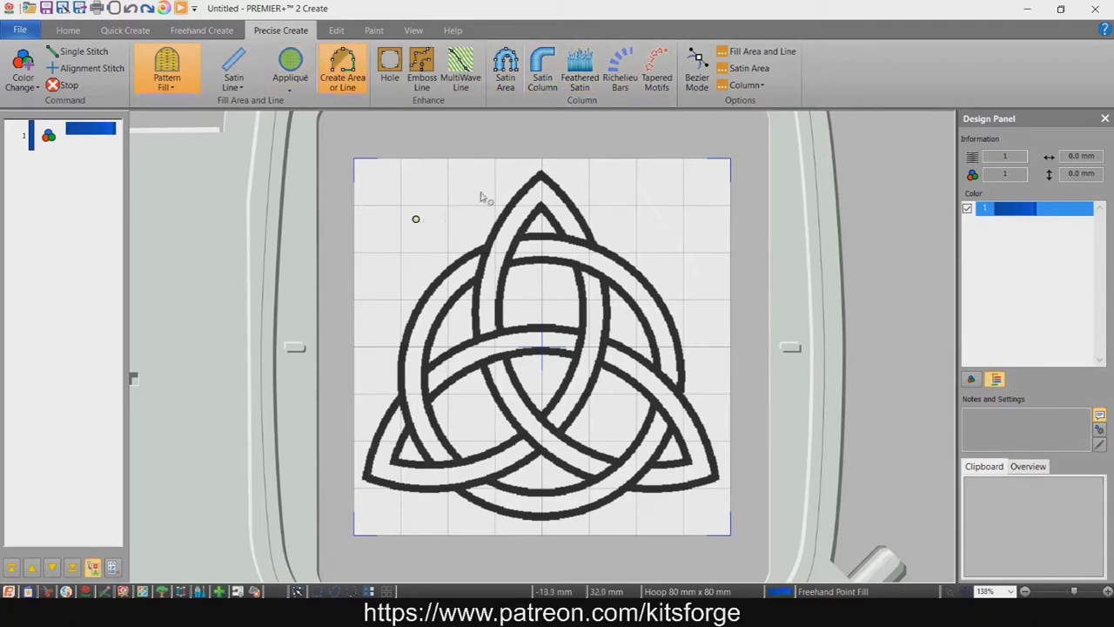
left_click(481, 191)
left_click(604, 181)
left_click(665, 246)
left_click(630, 324)
left_click(518, 393)
left_click(390, 376)
left_click(363, 313)
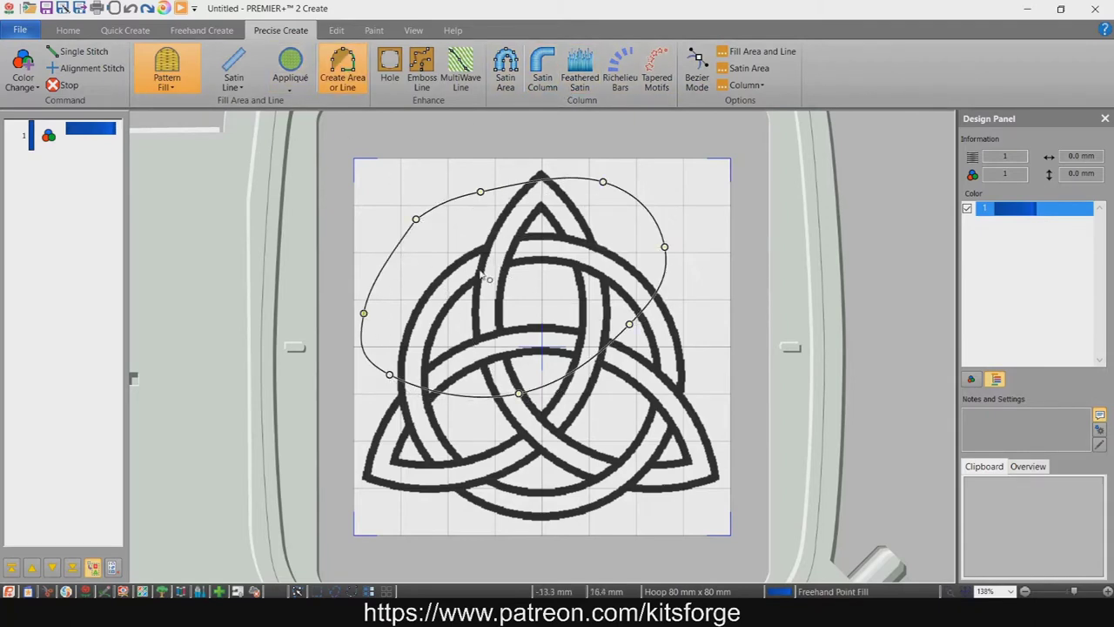
left_click(480, 269)
left_click(546, 262)
left_click(521, 191)
key("Return")
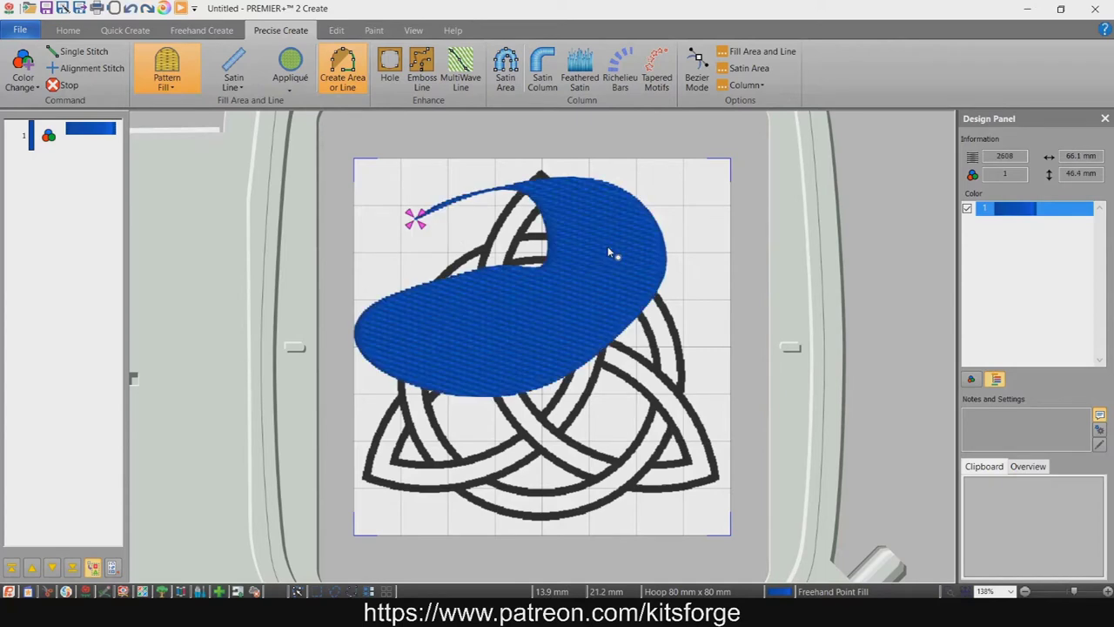
key("ctrl+z")
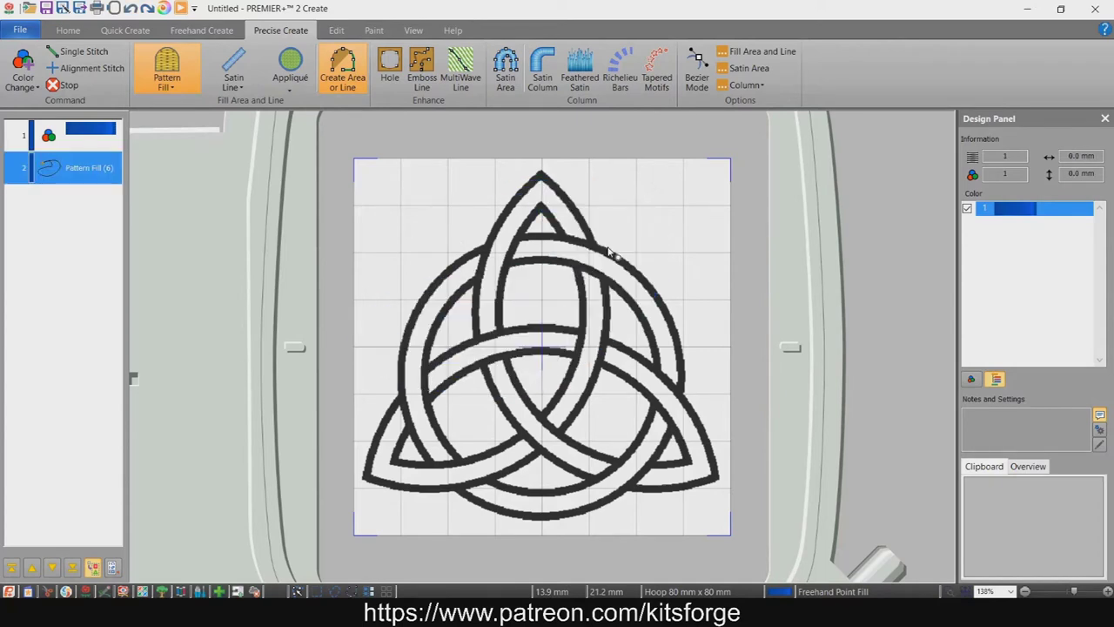
Draw a trial satin column near the hoop's top right, then delete it
left_click(543, 74)
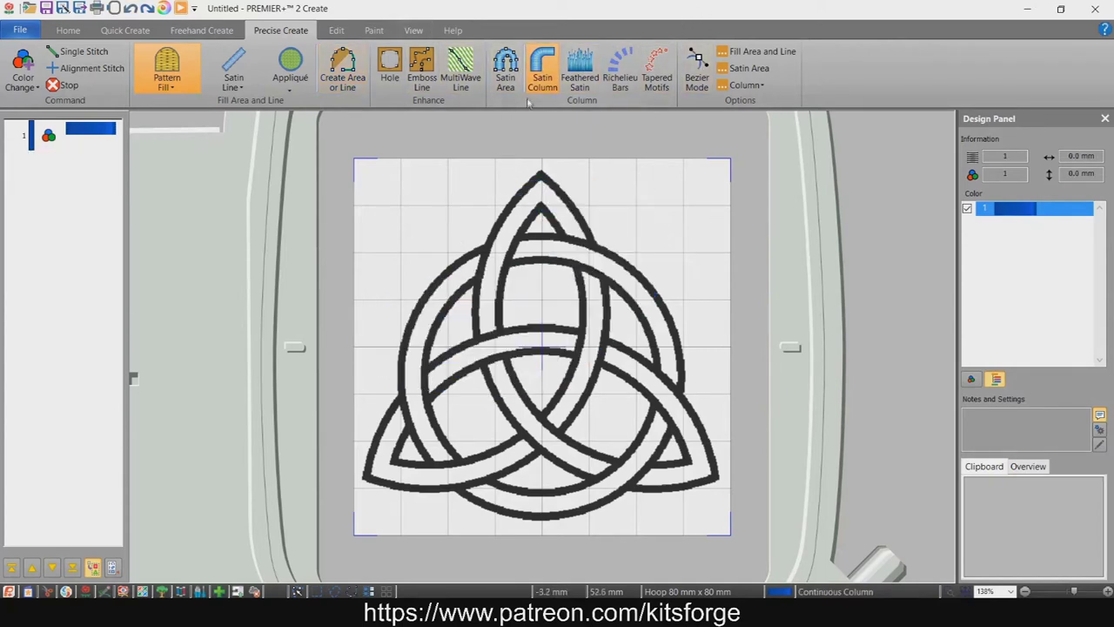
left_click(635, 184)
left_click(696, 183)
left_click(616, 157)
left_click(707, 153)
key("Return")
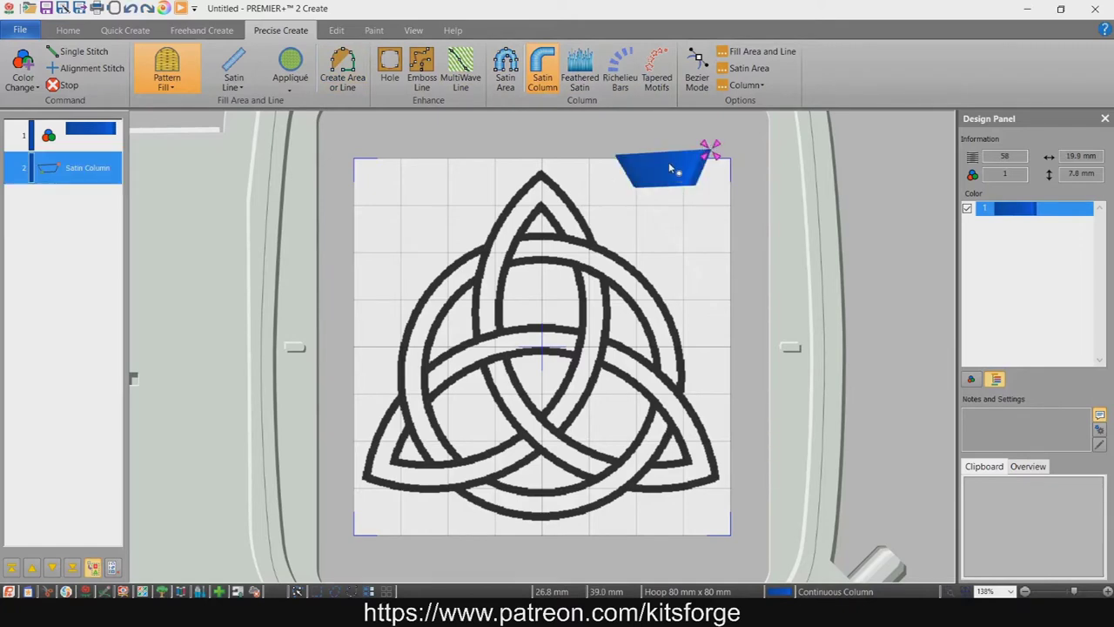
key("Delete")
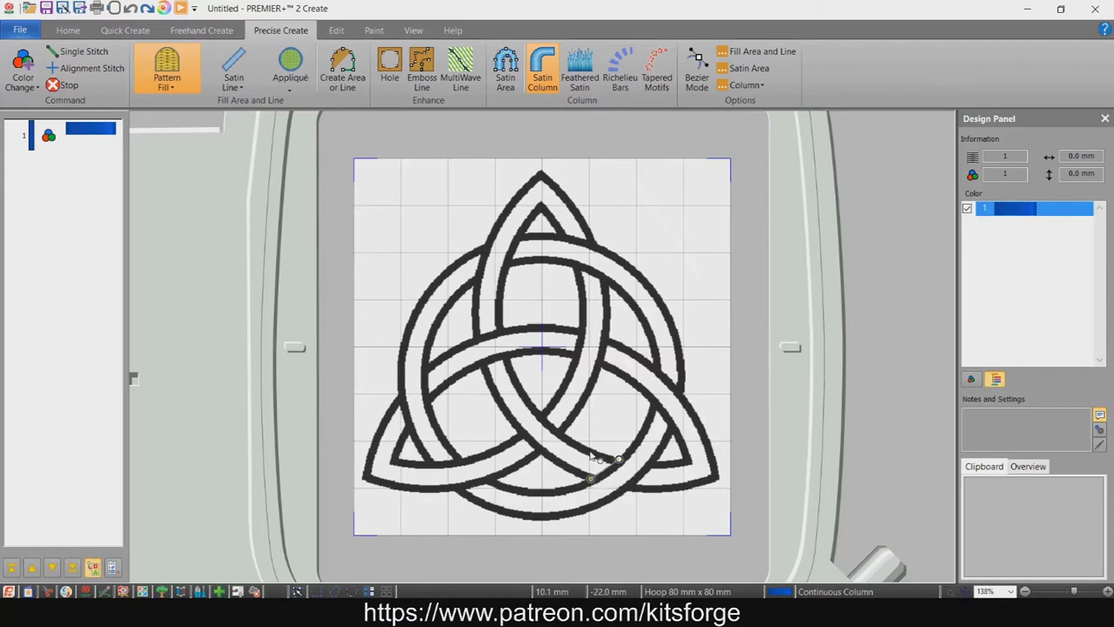
Add three more satin column points from the lower band up the knot's curve
left_click(572, 468)
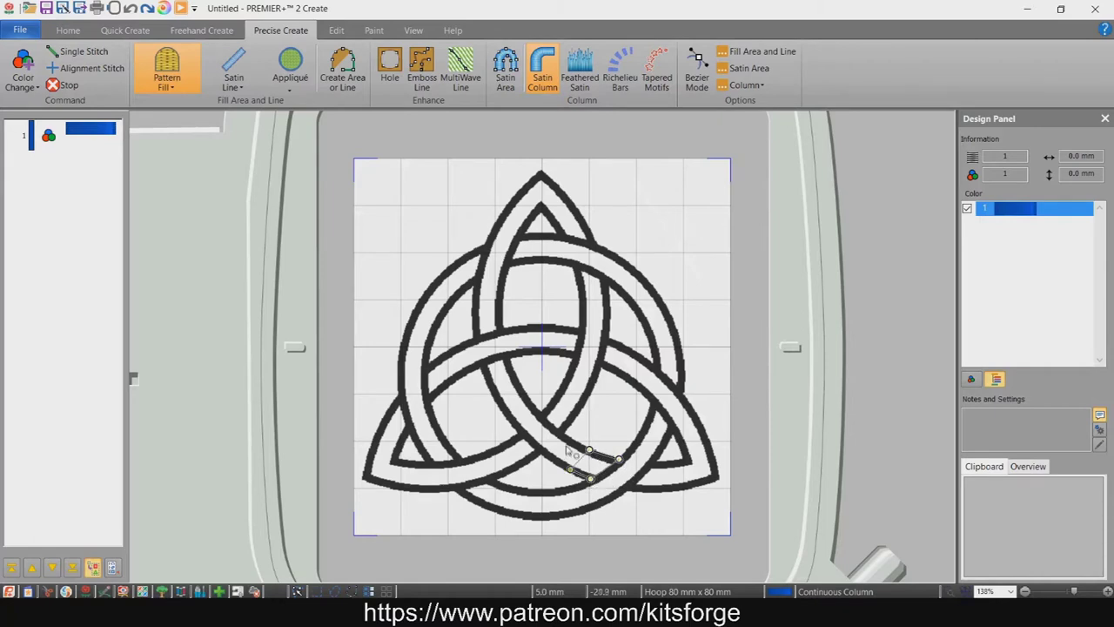
left_click(542, 452)
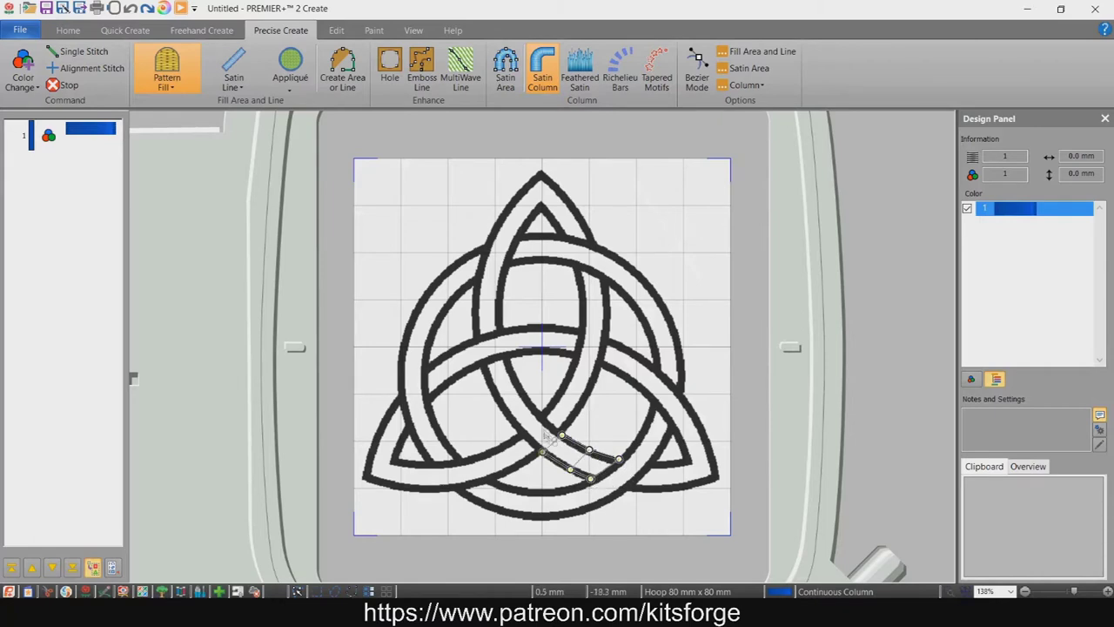
left_click(542, 414)
scroll(568, 256, "up", 2)
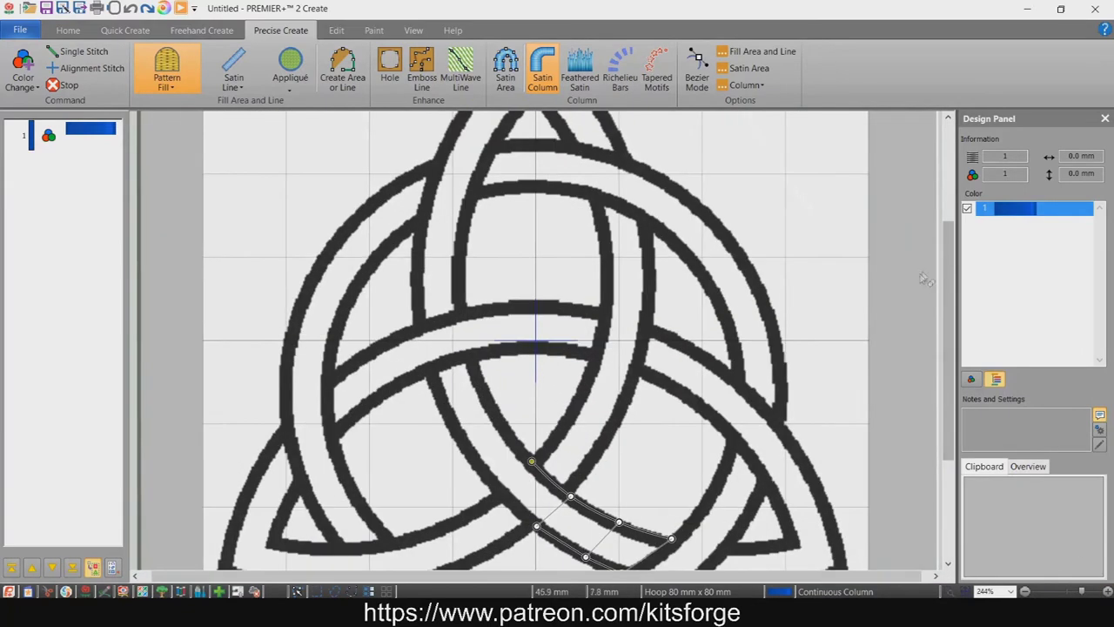
Drag the column's end, corner and middle points onto the band edges
left_click_drag(948, 280, 948, 376)
mouse_move(623, 387)
left_mouse_down()
mouse_move(635, 402)
mouse_move(627, 395)
left_mouse_up()
left_click_drag(674, 353, 682, 357)
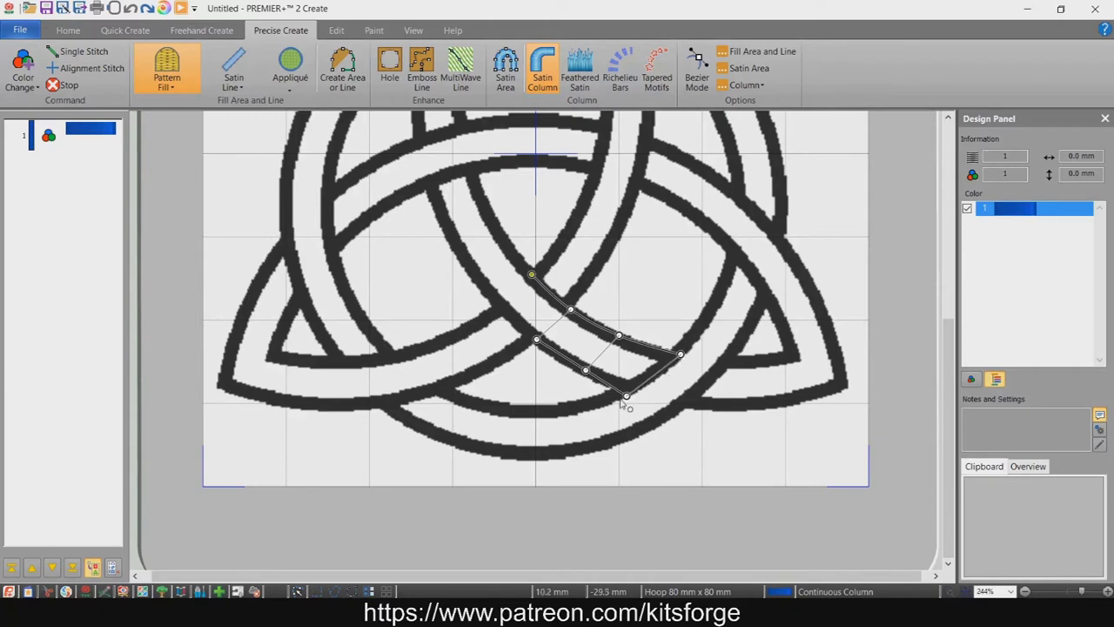
left_click_drag(586, 370, 583, 373)
left_click_drag(621, 338, 622, 336)
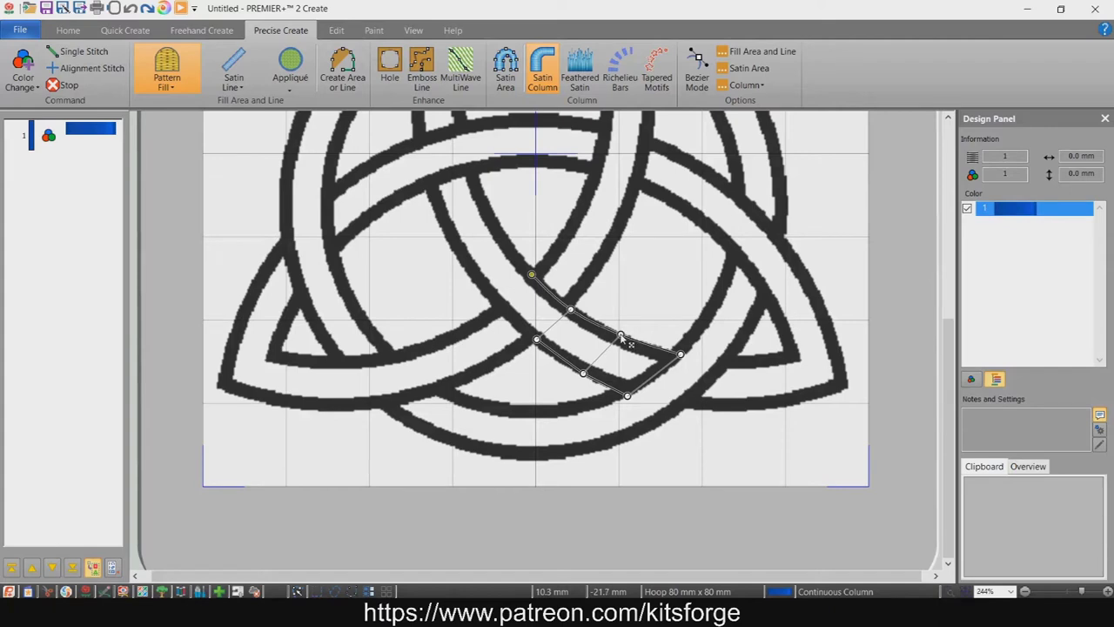
left_click_drag(572, 310, 571, 305)
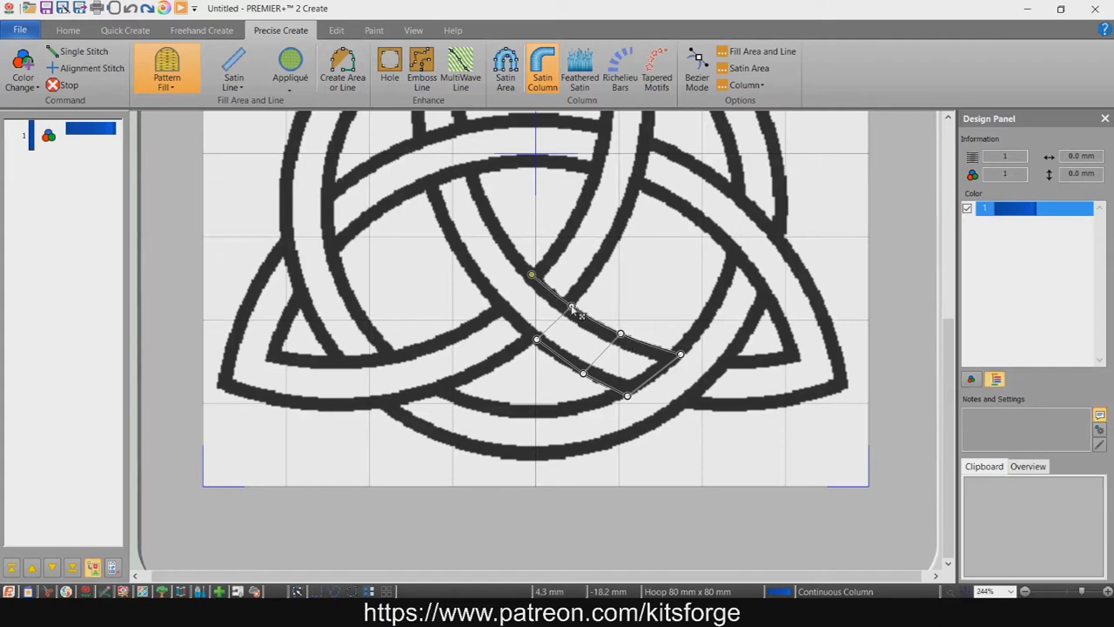
left_click_drag(537, 339, 532, 341)
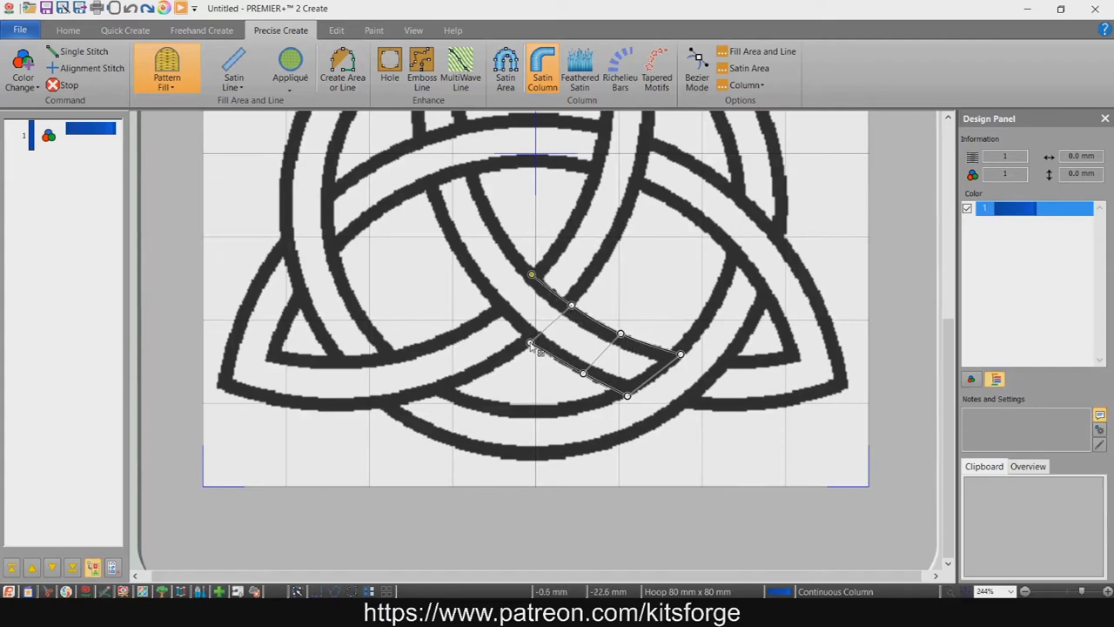
Add alternating edge points up the band to its upper end
left_click(497, 309)
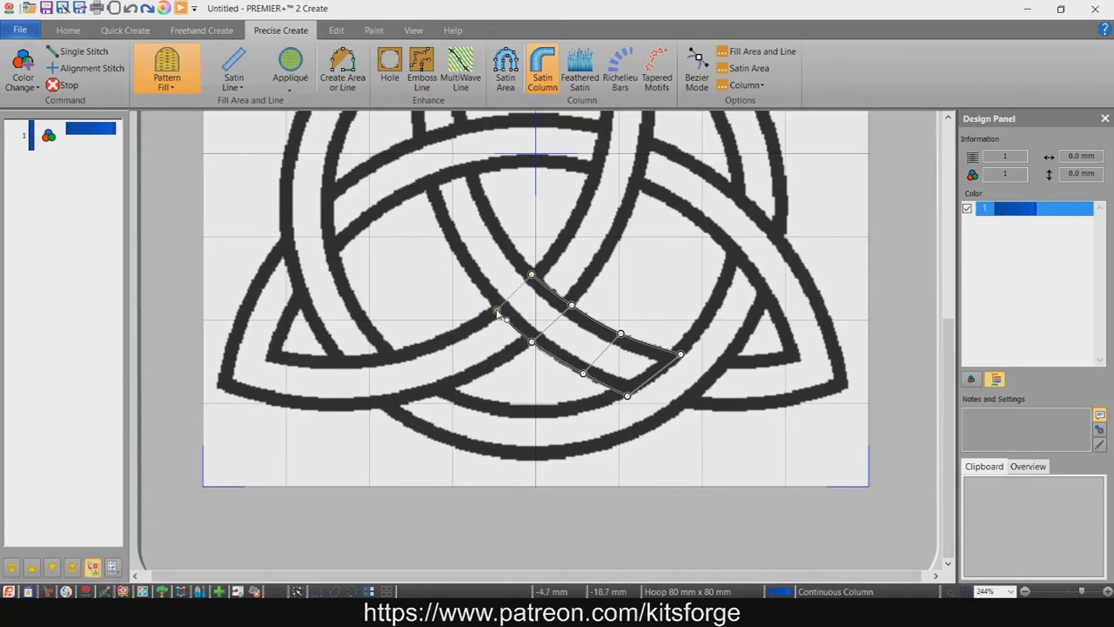
left_click(513, 247)
left_click(461, 267)
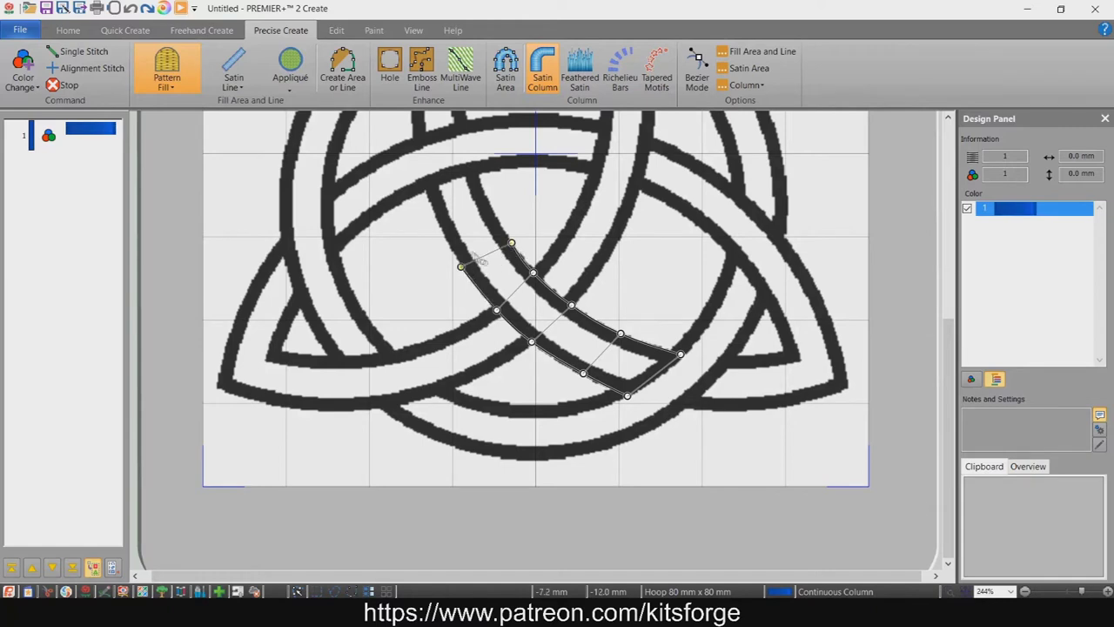
scroll(447, 262, "up", 1)
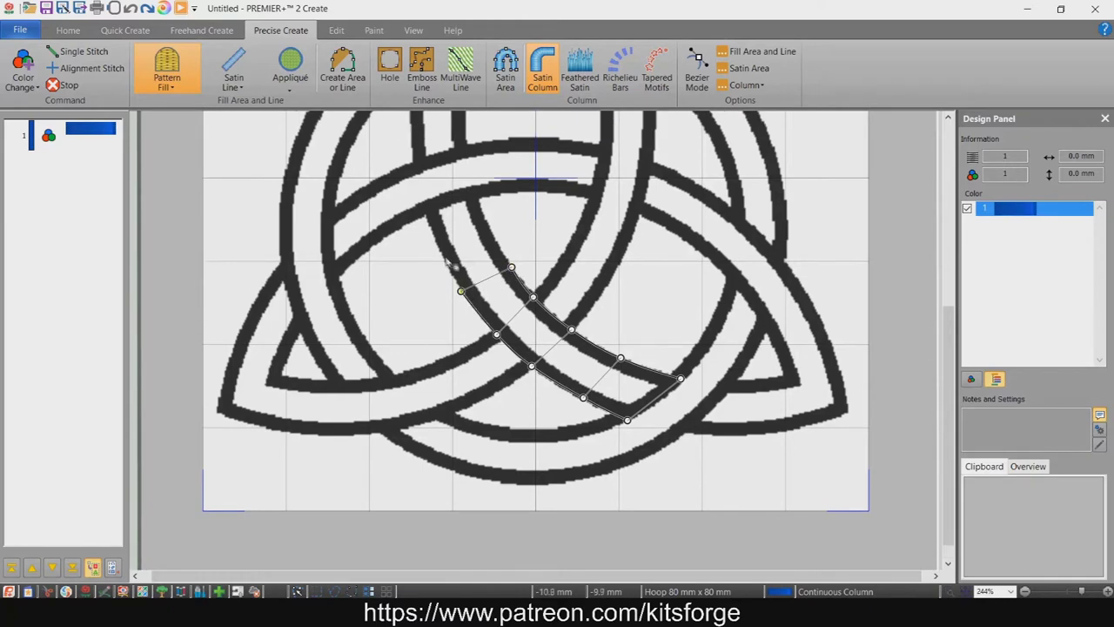
left_click(491, 231)
left_click(436, 244)
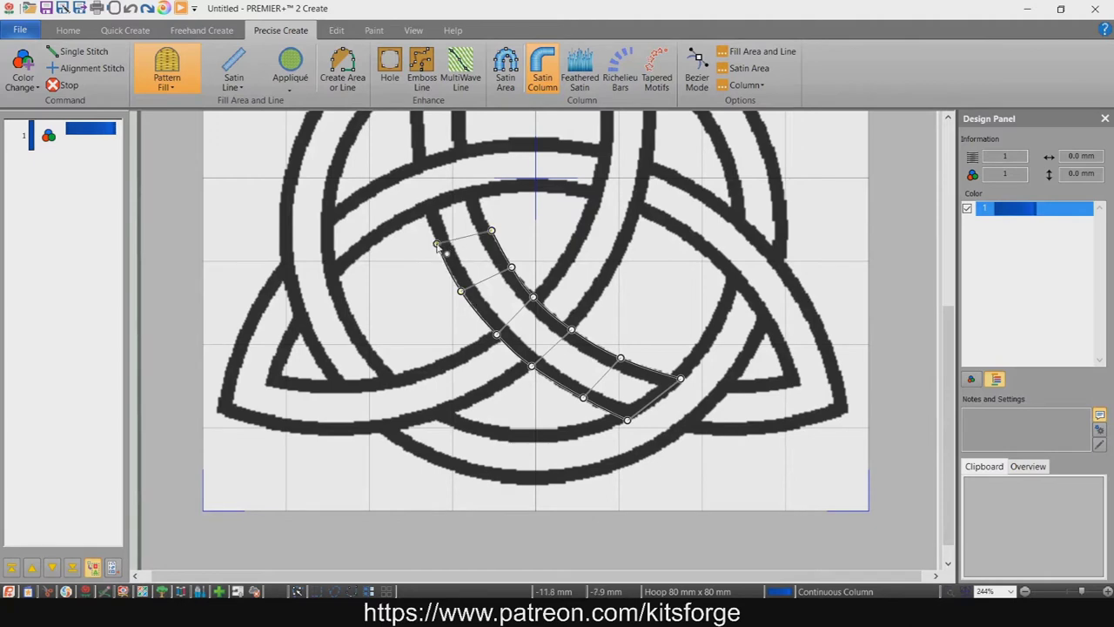
left_click(478, 196)
left_click(426, 213)
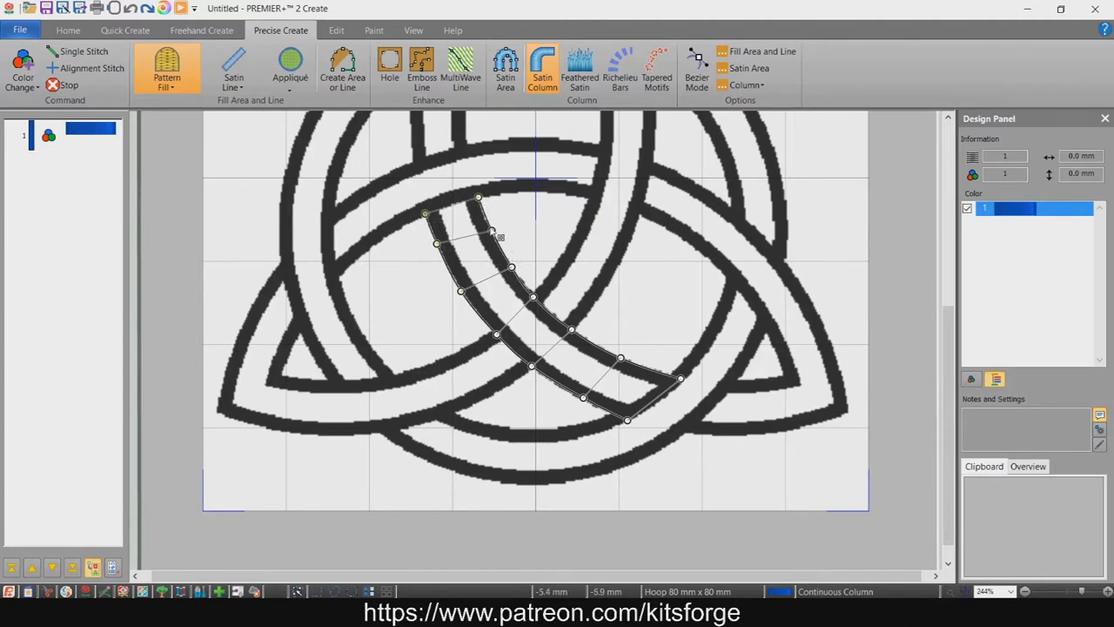
Reshape the edges to the band and finish a 31.0 x 27.9 mm blue satin column
left_click_drag(492, 232, 488, 226)
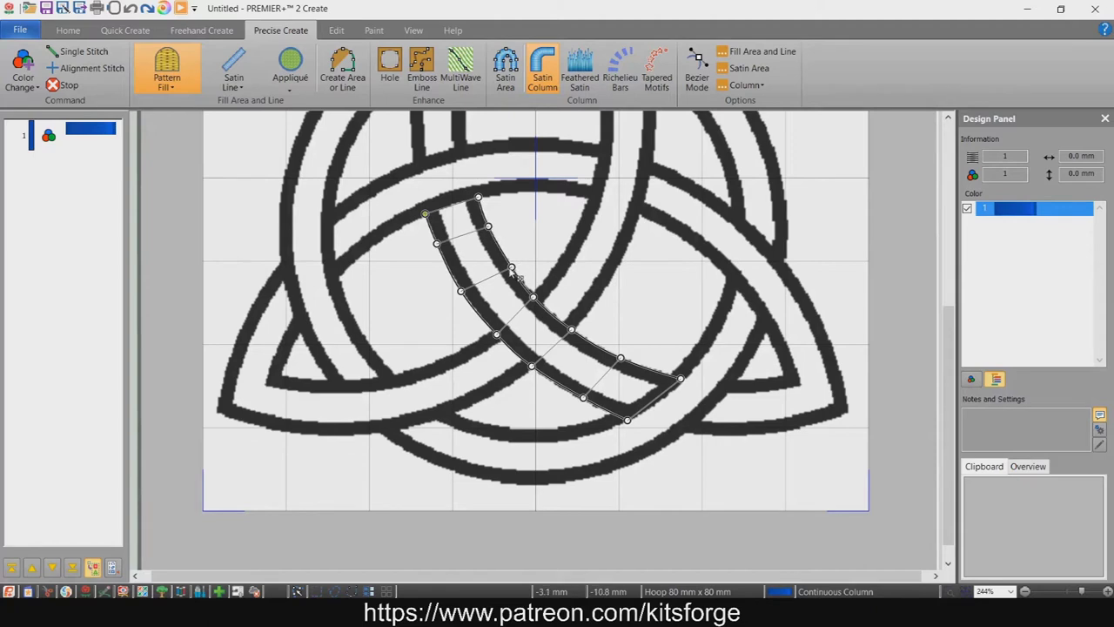
left_click_drag(534, 298, 533, 294)
left_click_drag(472, 300, 471, 296)
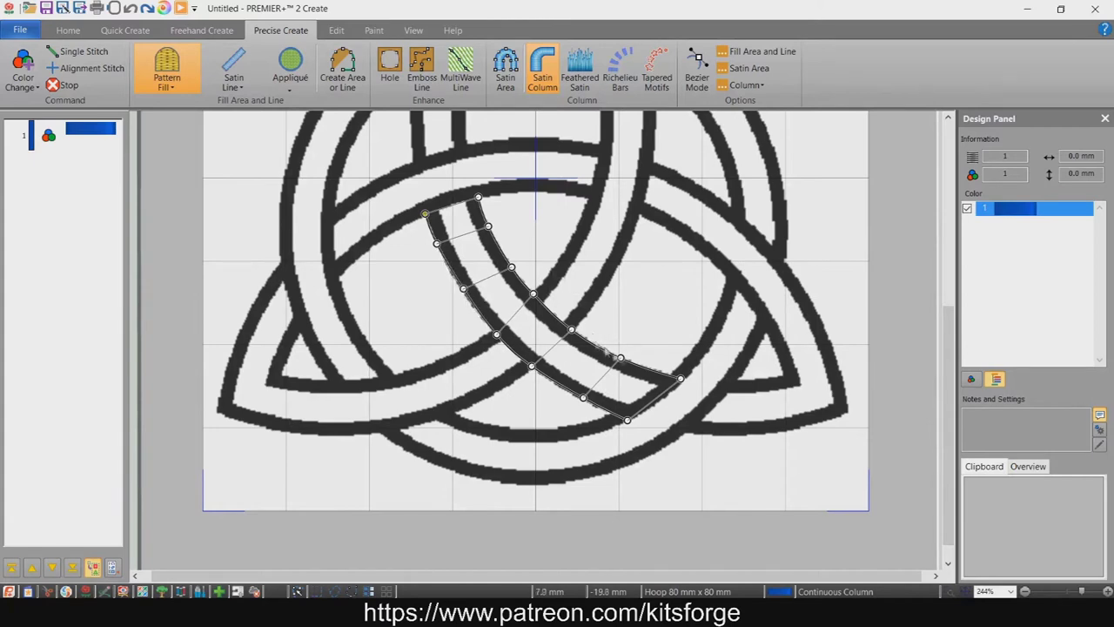
left_click_drag(478, 199, 475, 188)
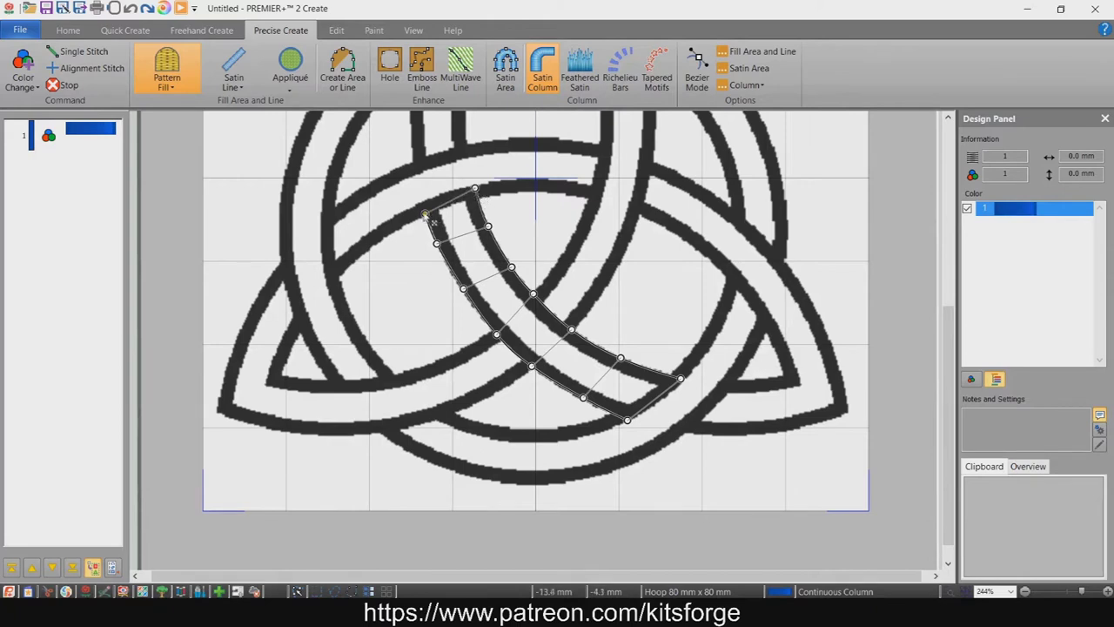
key("Return")
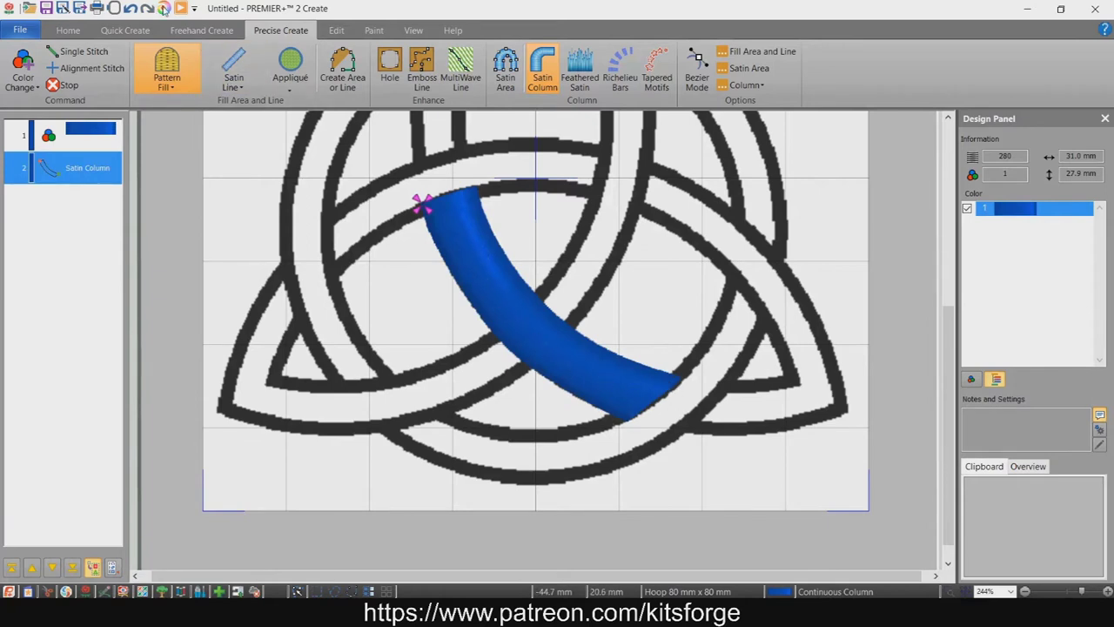
scroll(557, 281, "up", 5)
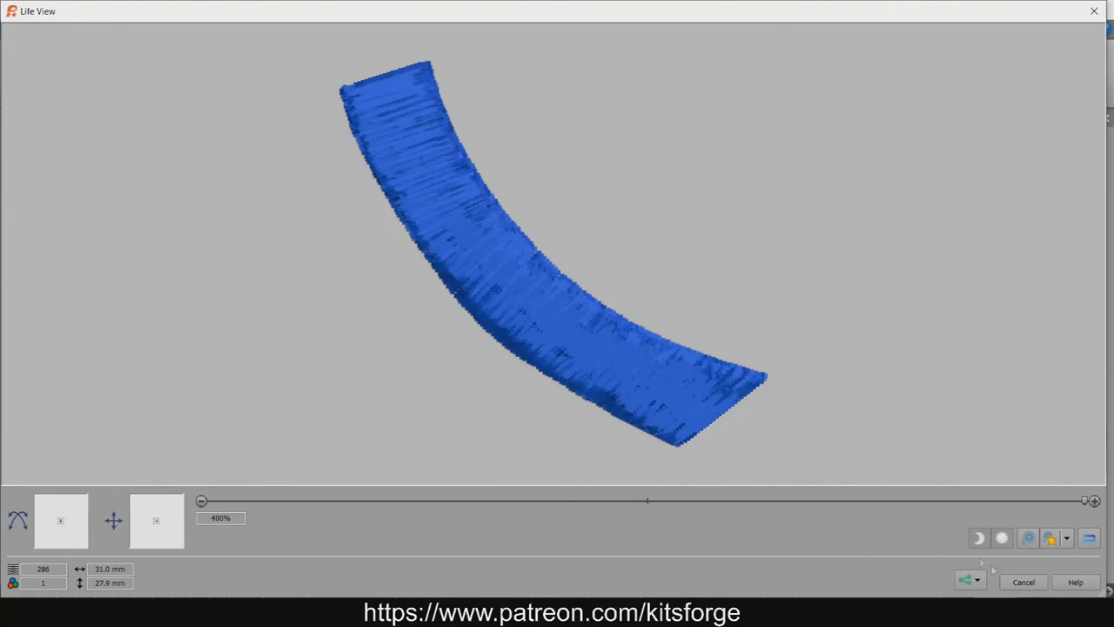
left_click(1023, 582)
scroll(455, 269, "up", 3)
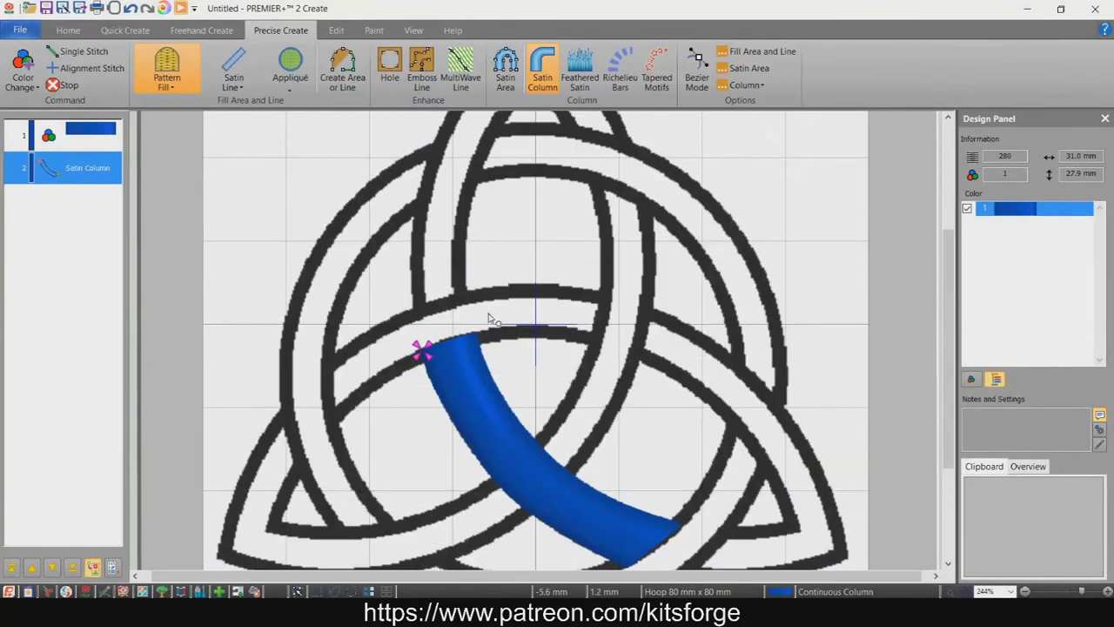
scroll(492, 319, "up", 2)
scroll(496, 319, "down", 4)
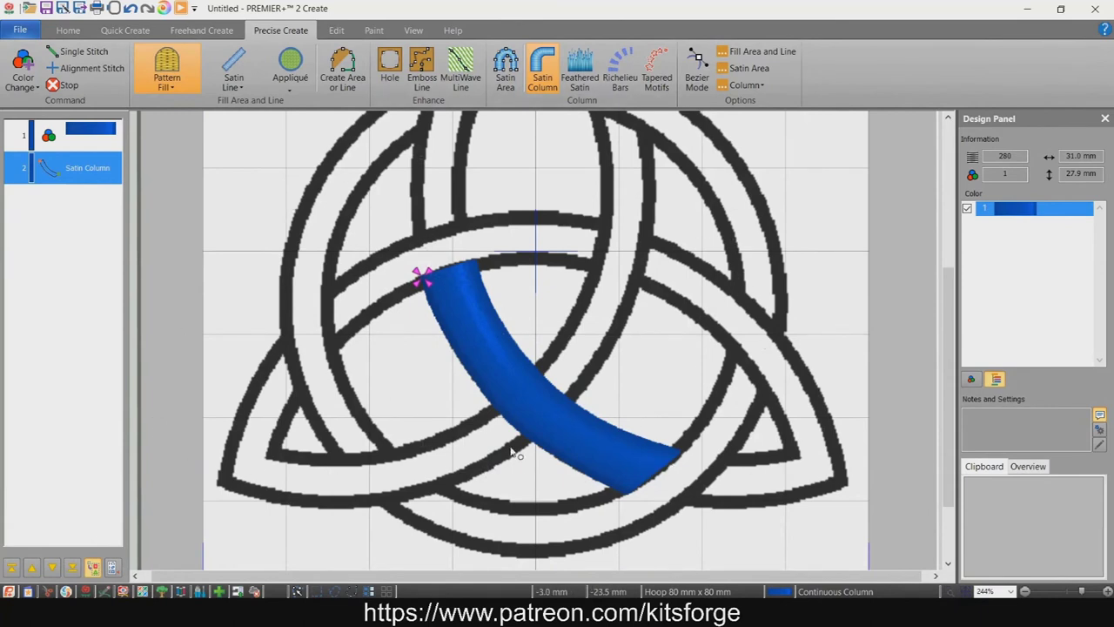
scroll(512, 444, "up", 3)
Set lines to Running Stitch and draw a short connector from the column's top to the next band
scroll(511, 442, "down", 2)
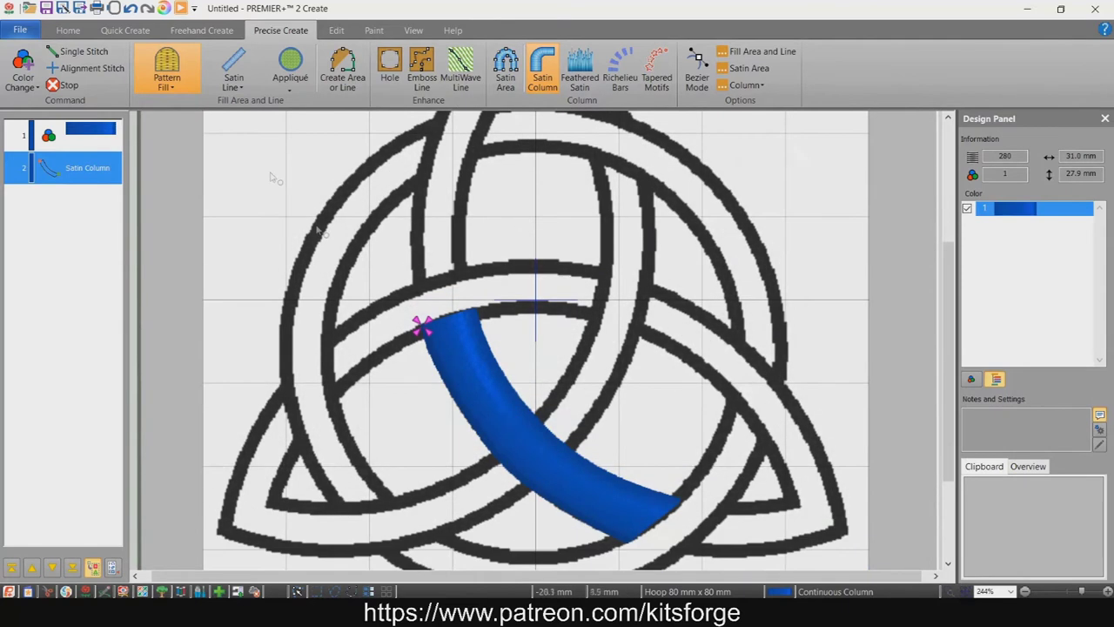
left_click(234, 81)
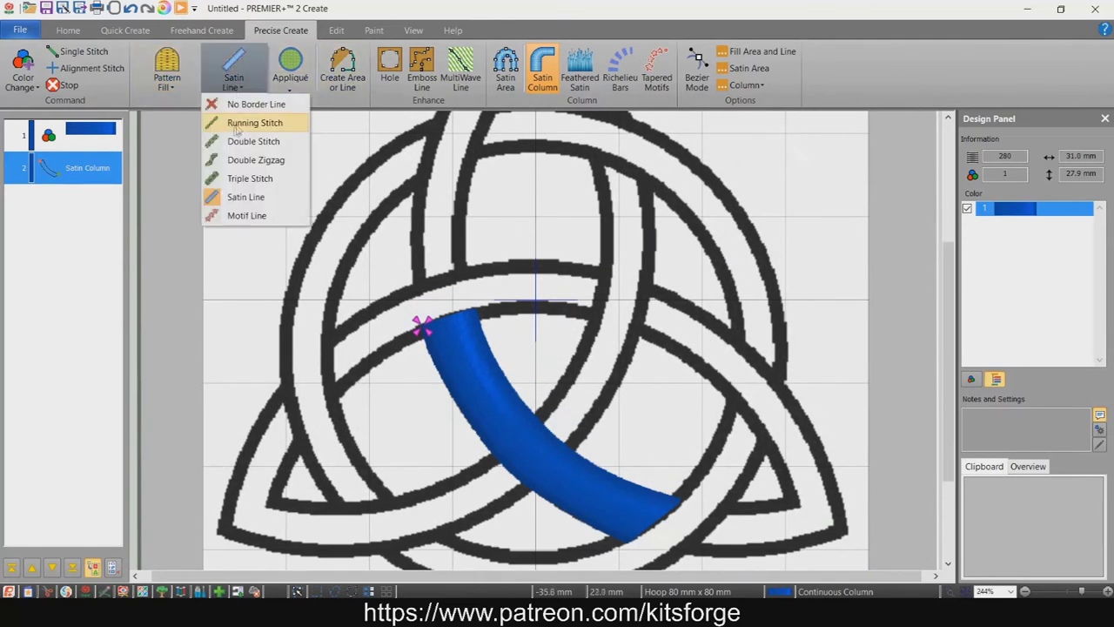
left_click(239, 132)
left_click(343, 72)
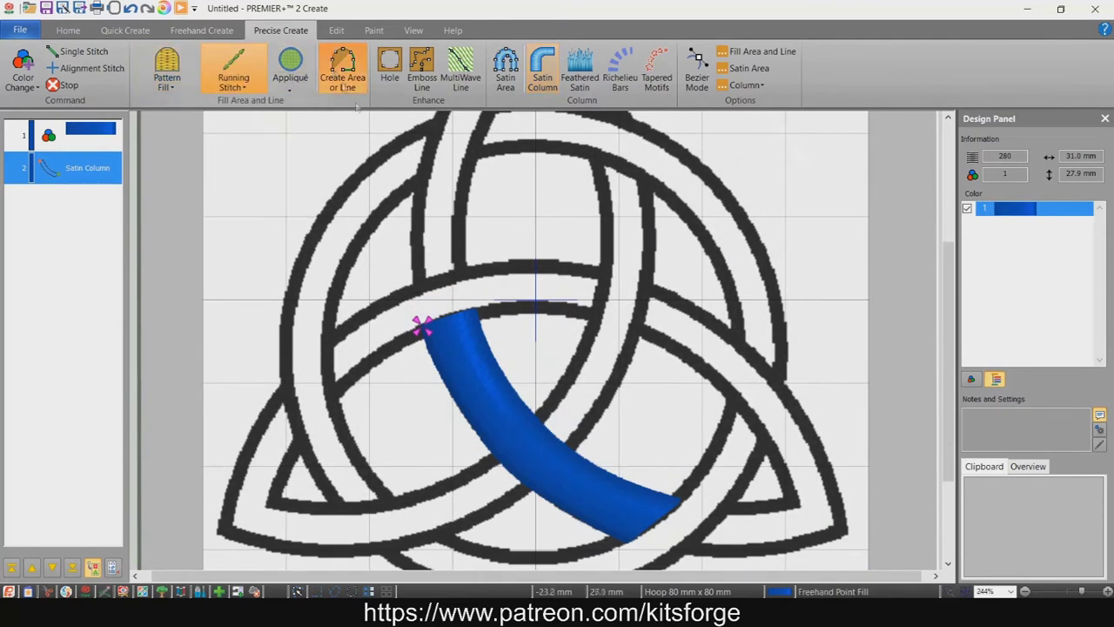
left_click(422, 326)
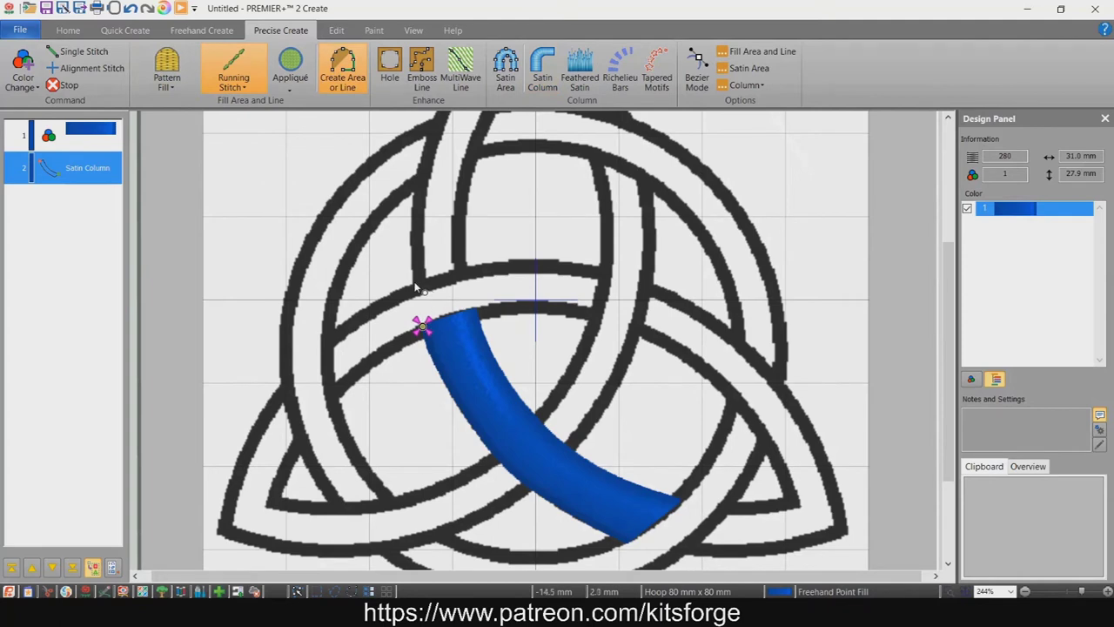
left_click(415, 285)
left_click(417, 296)
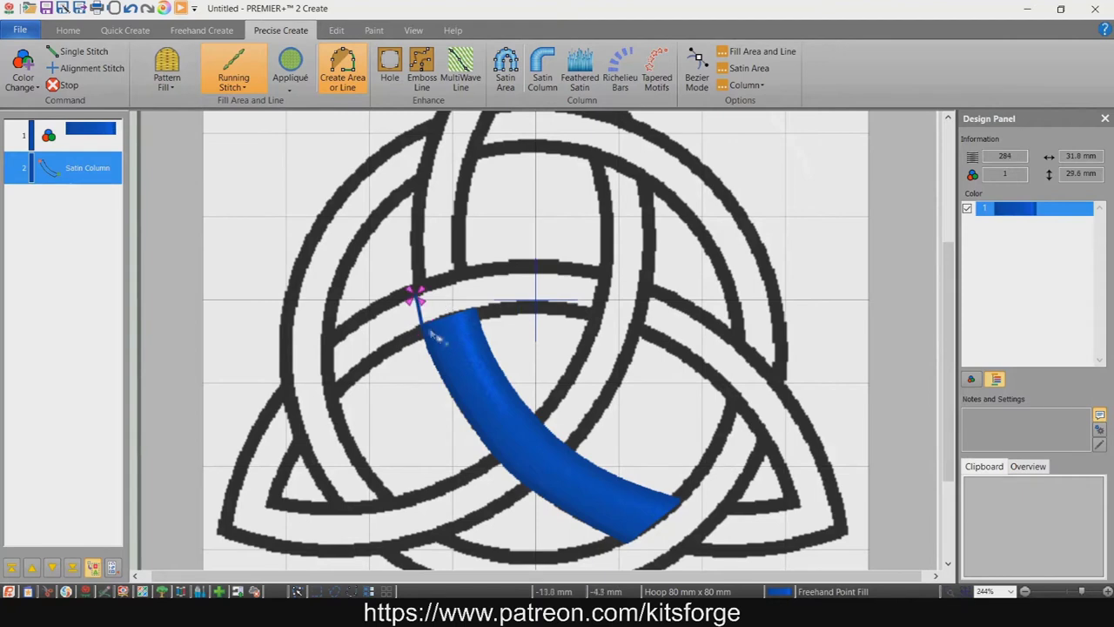
key("Return")
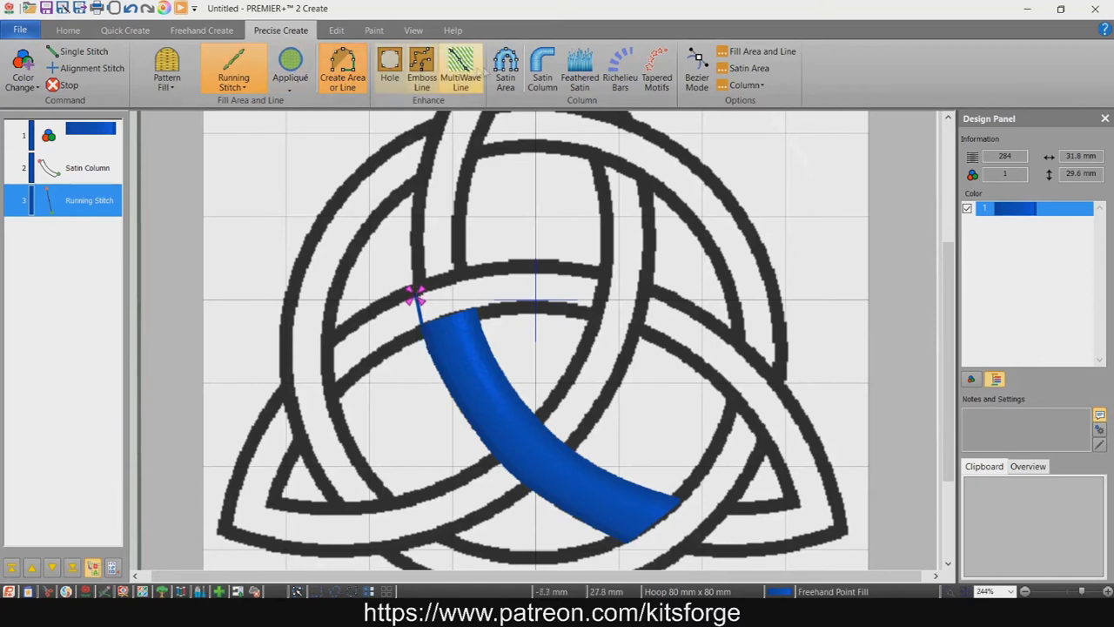
Start a new satin column with alternating edge points up the left band from the connector
left_click(542, 74)
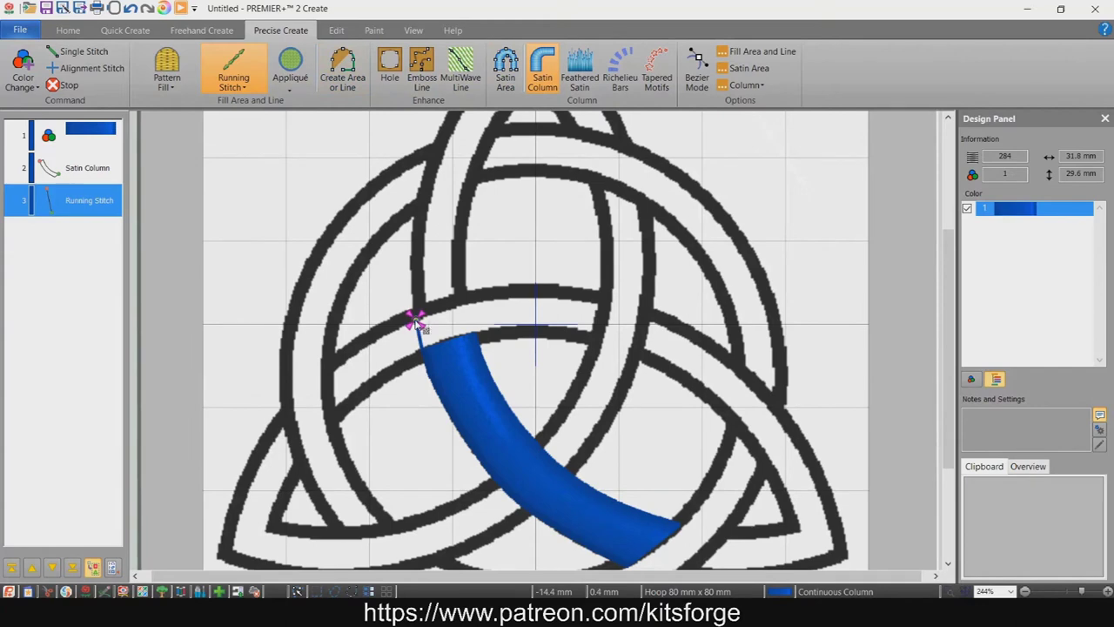
left_click(467, 303)
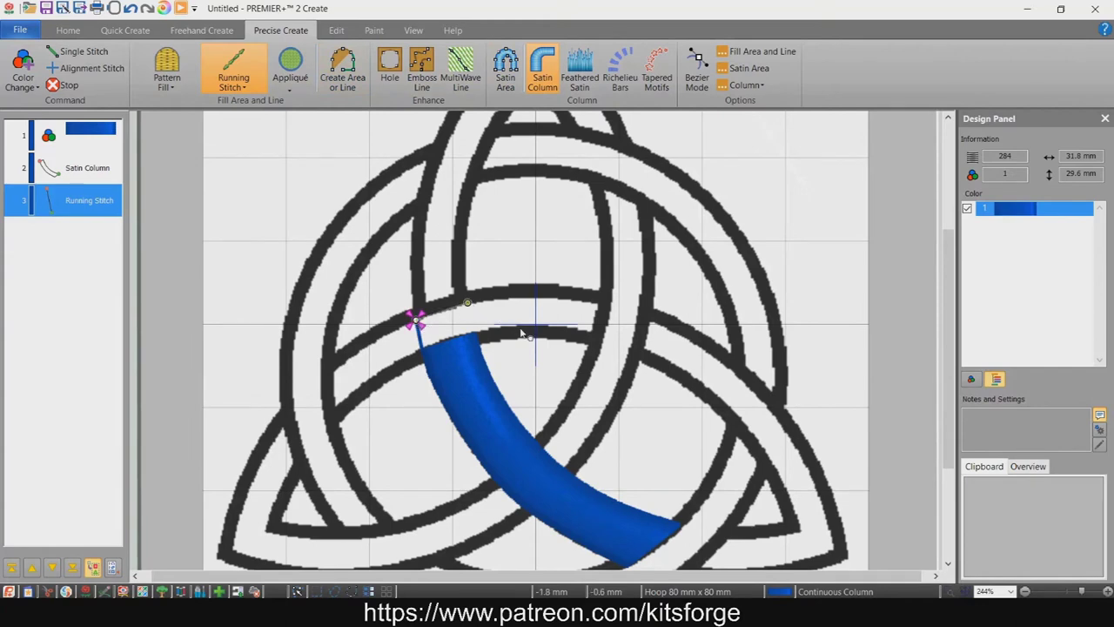
left_click(413, 281)
left_click(465, 262)
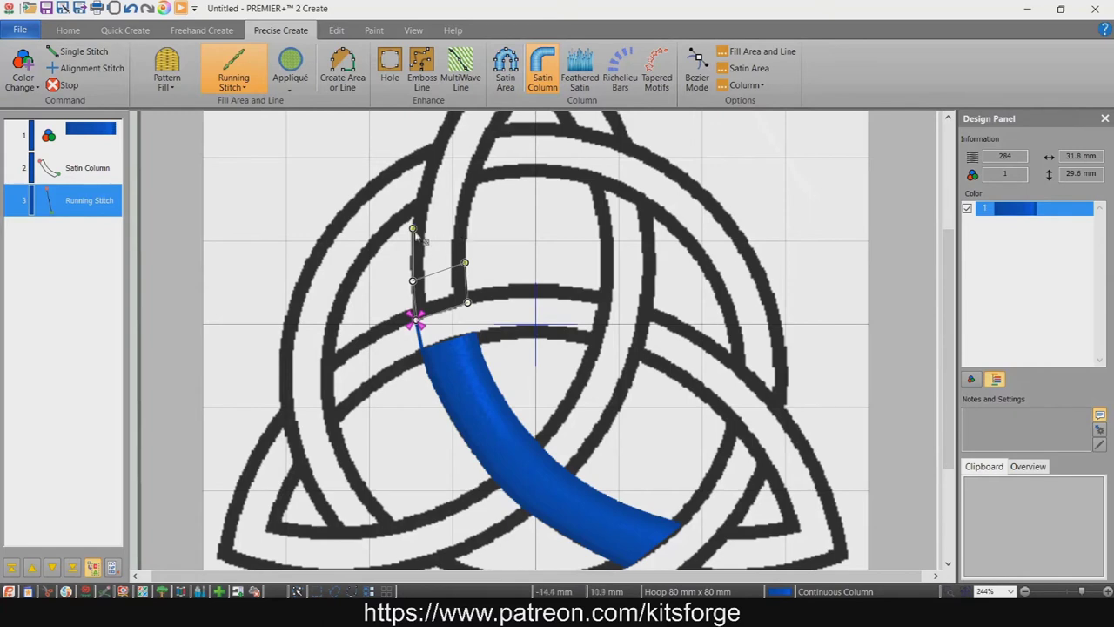
left_click(411, 243)
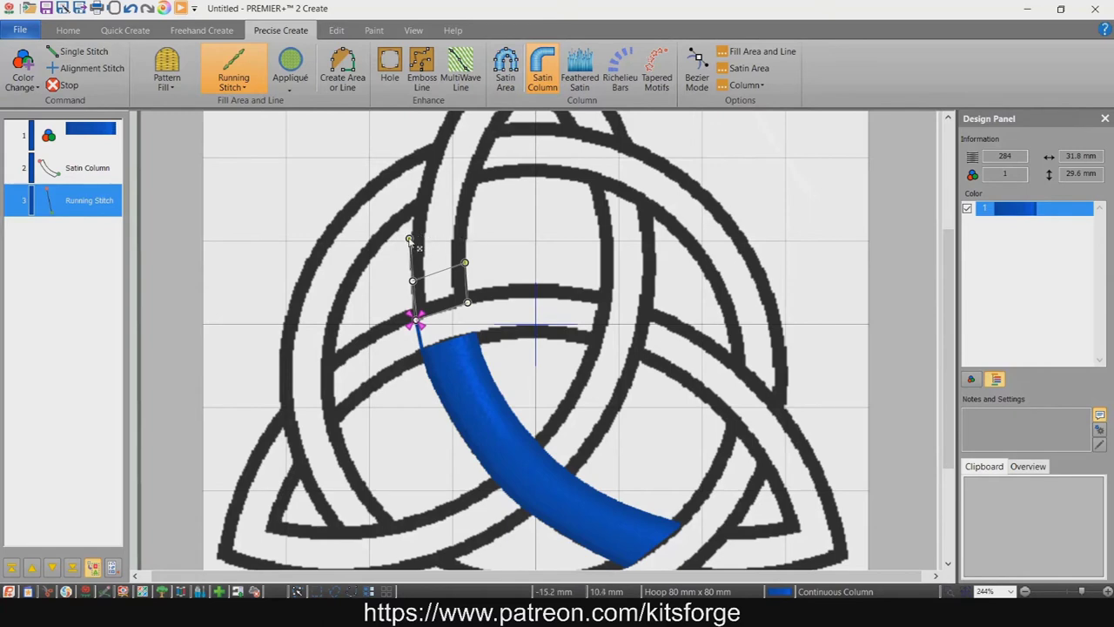
left_click(466, 233)
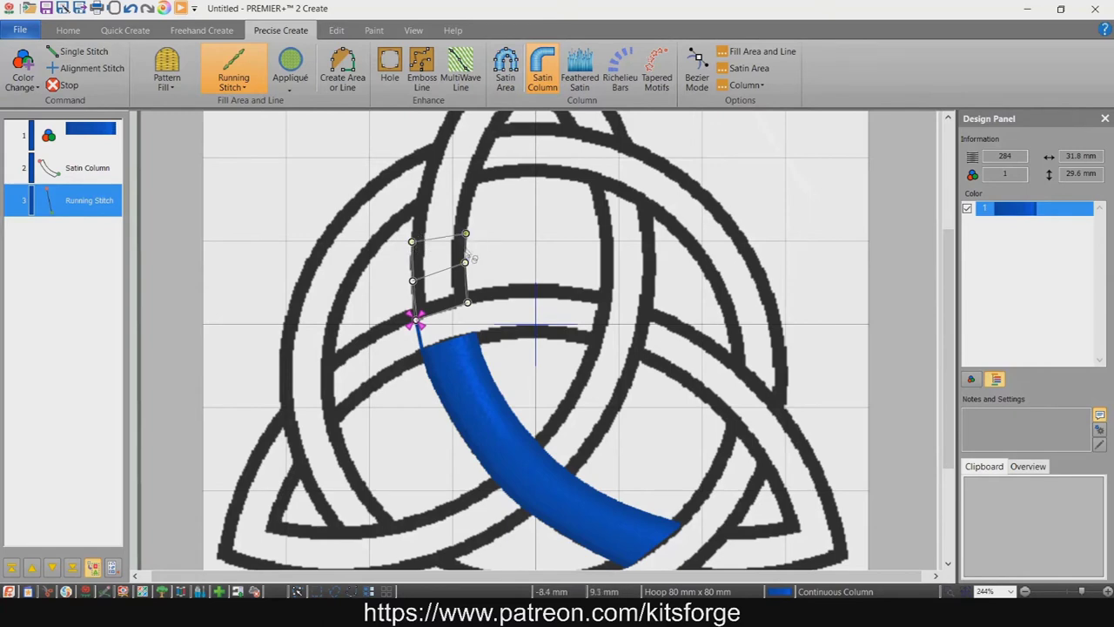
Continue the column's edge points past the upper crossing toward the knot's top tip
scroll(536, 277, "up", 3)
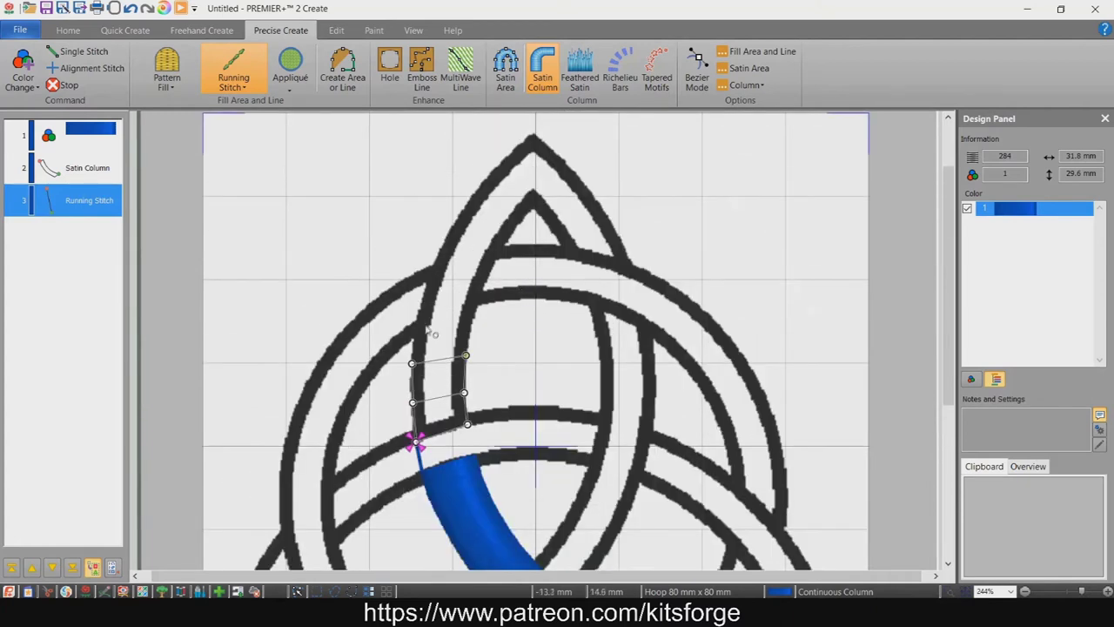
left_click(417, 317)
left_click(475, 320)
left_click(435, 266)
left_click(485, 288)
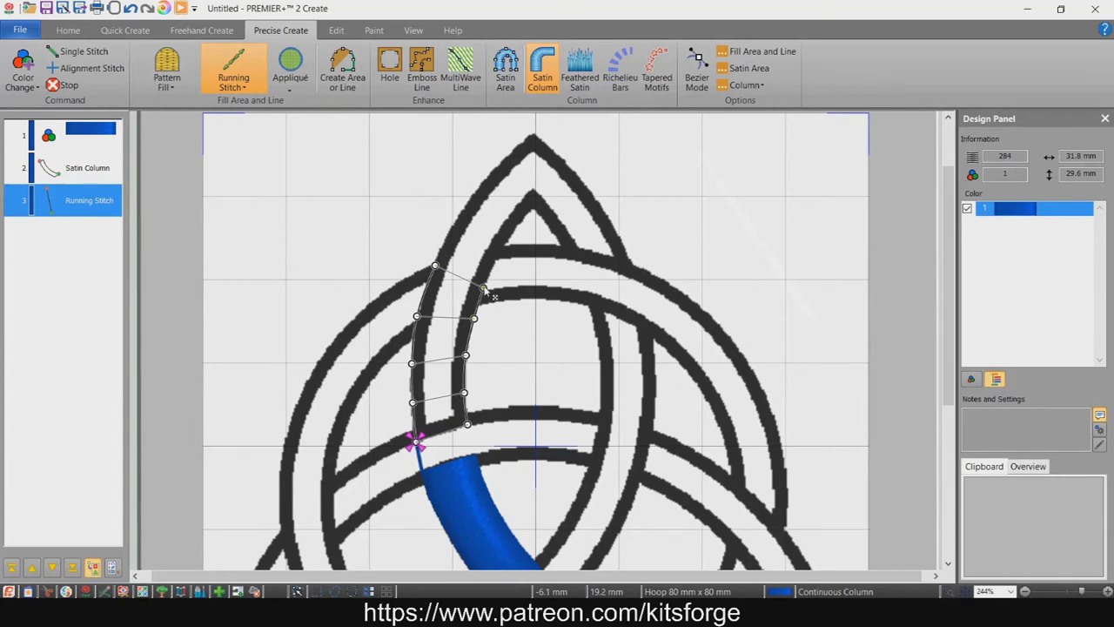
left_click(446, 233)
left_click(499, 256)
left_click(471, 199)
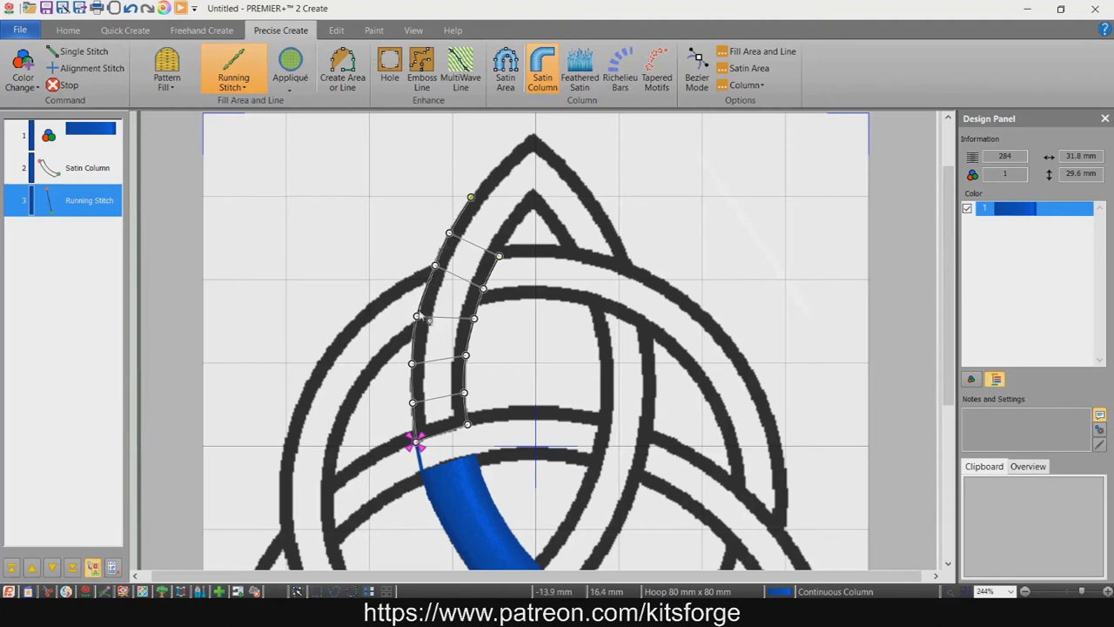
left_click_drag(419, 318, 421, 318)
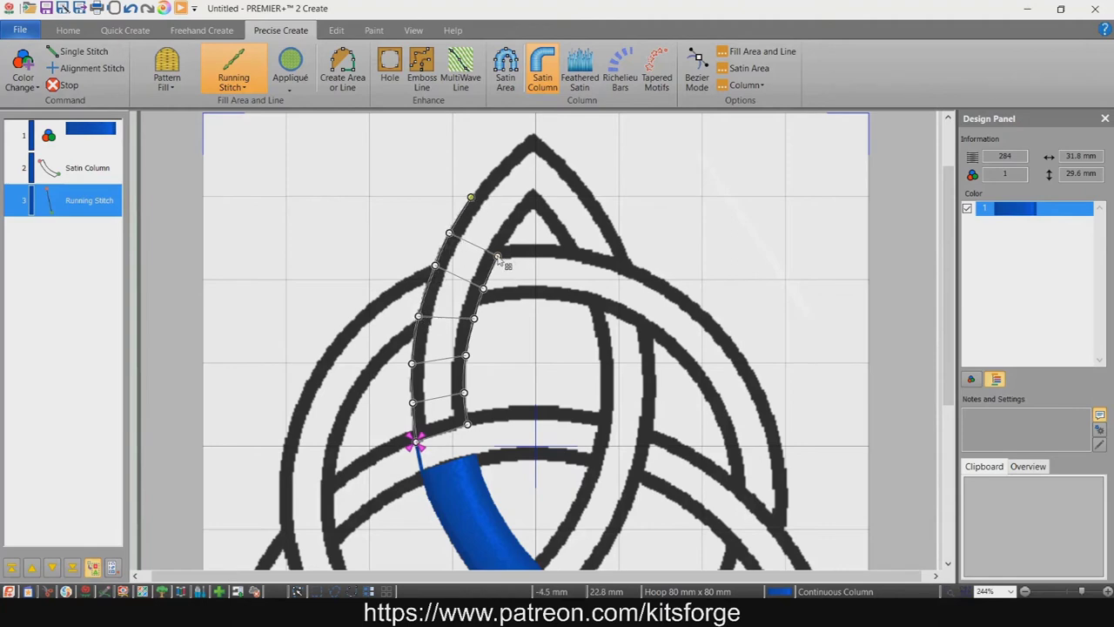
left_click(517, 225)
left_click(502, 164)
left_click(534, 208)
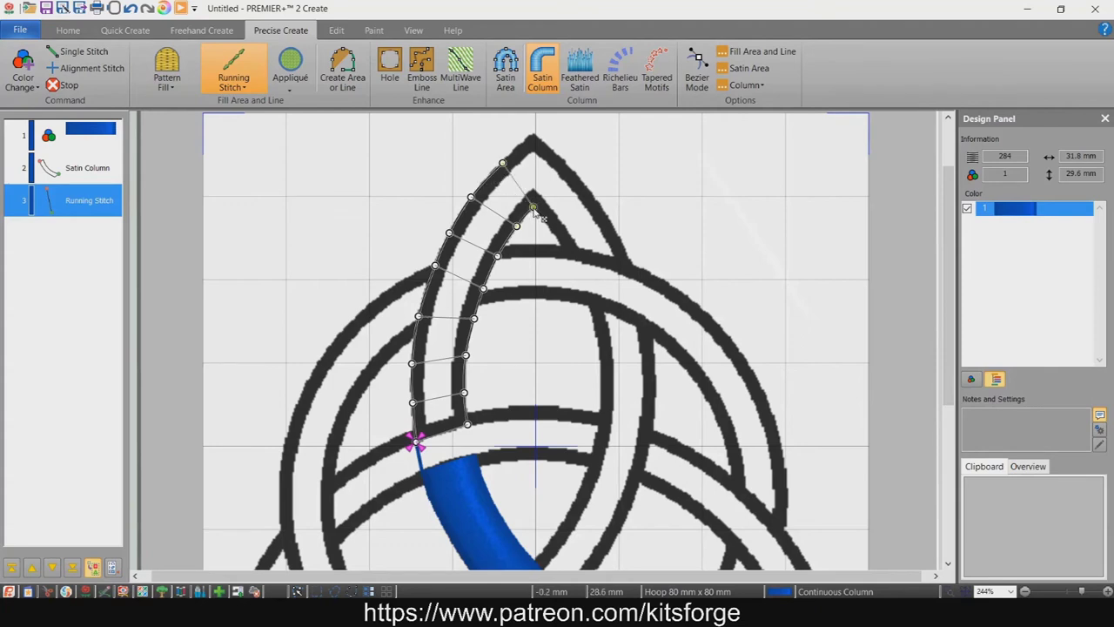
Carry the satin column around the top tip and down the right side, finishing it at 726 stitches
left_click(535, 135)
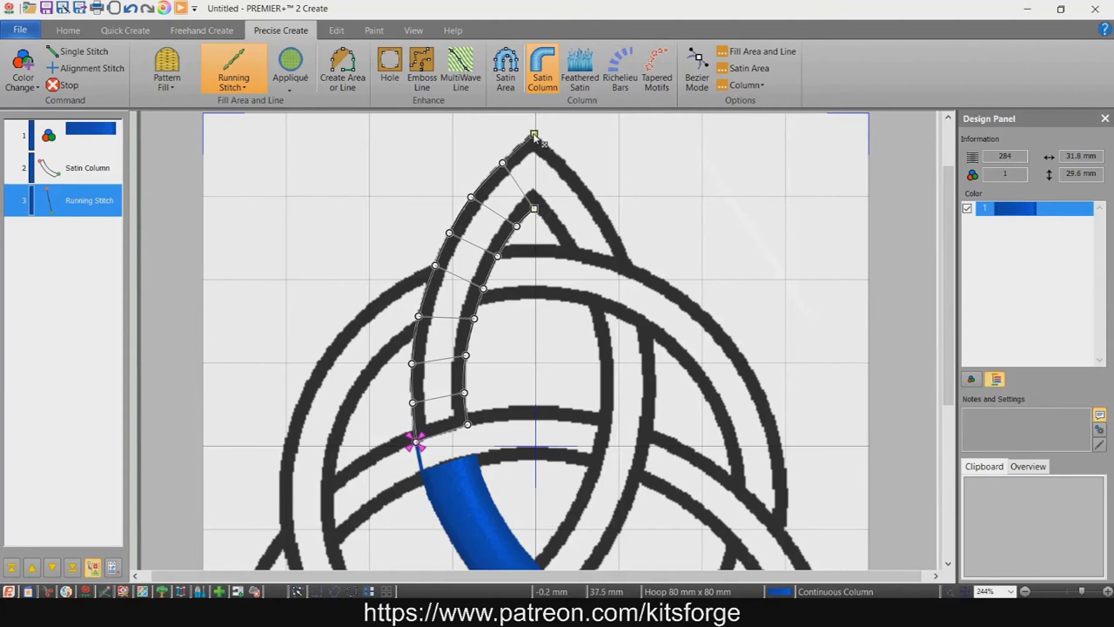
left_click(535, 211)
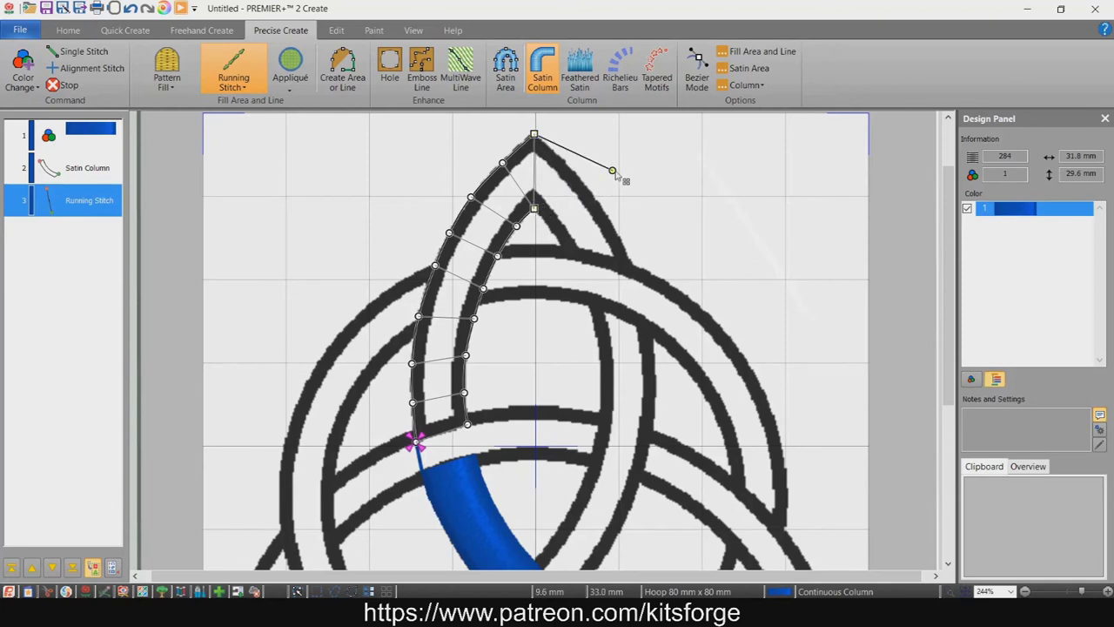
left_click(567, 165)
left_click(592, 192)
left_click(549, 229)
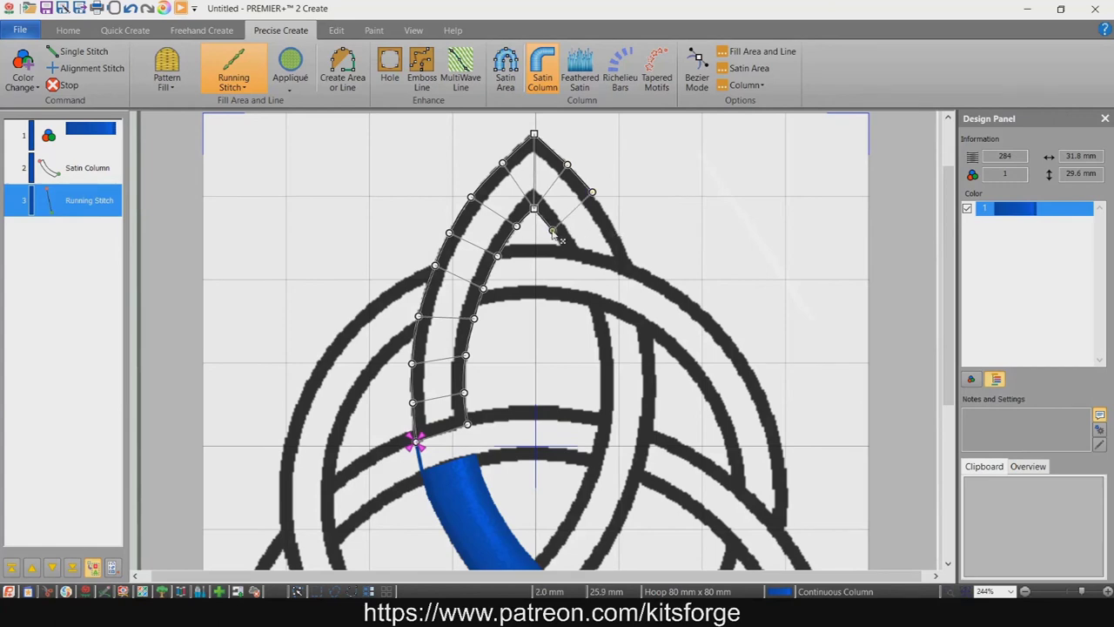
left_click(614, 225)
left_click(560, 246)
left_click(629, 255)
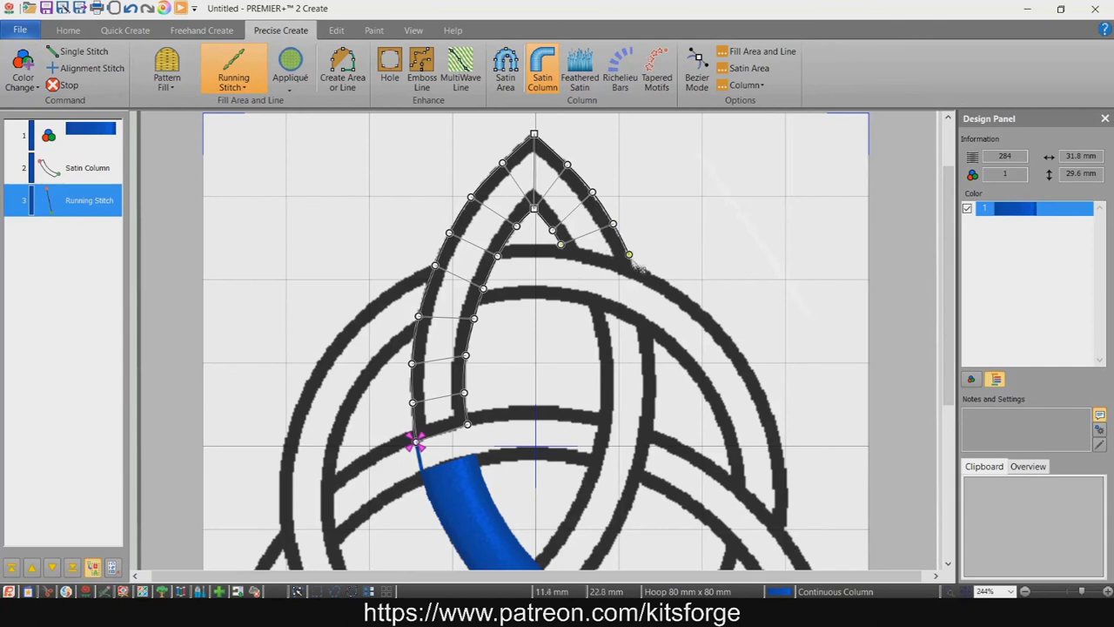
left_click(563, 256)
left_click(635, 279)
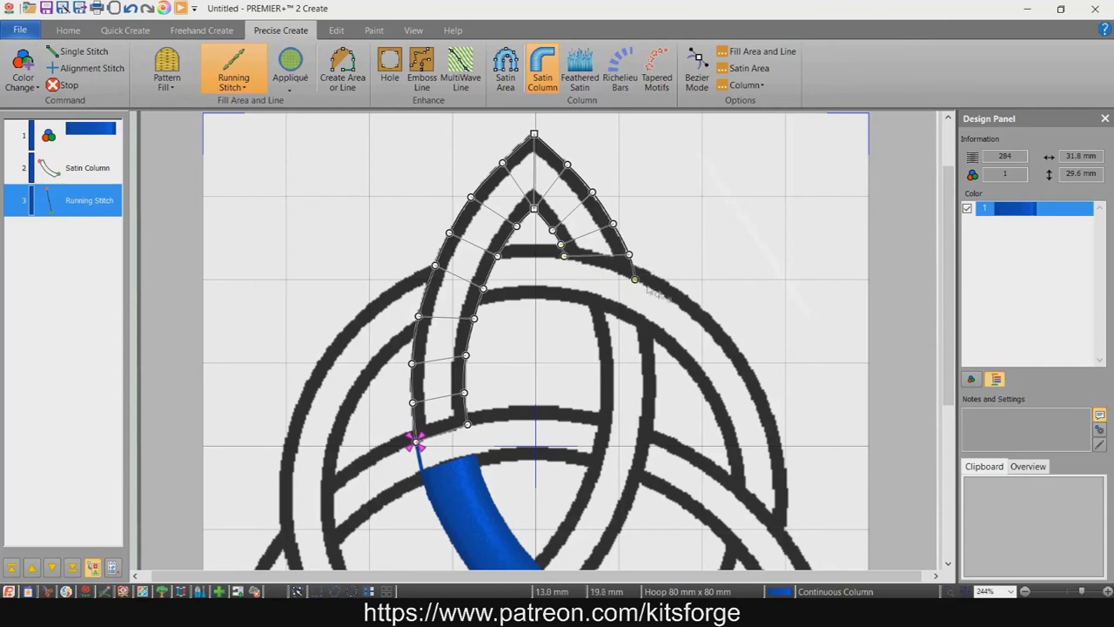
left_click(565, 257)
right_click(565, 258)
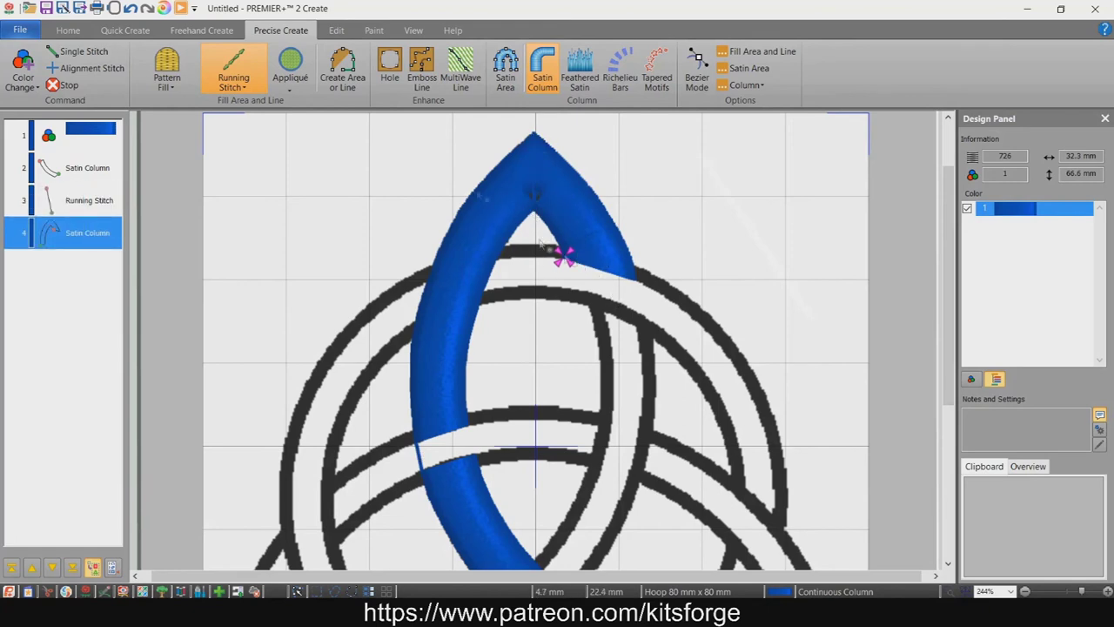
Draw a second running-stitch connector from the new column's end down to the next band
left_click(591, 307)
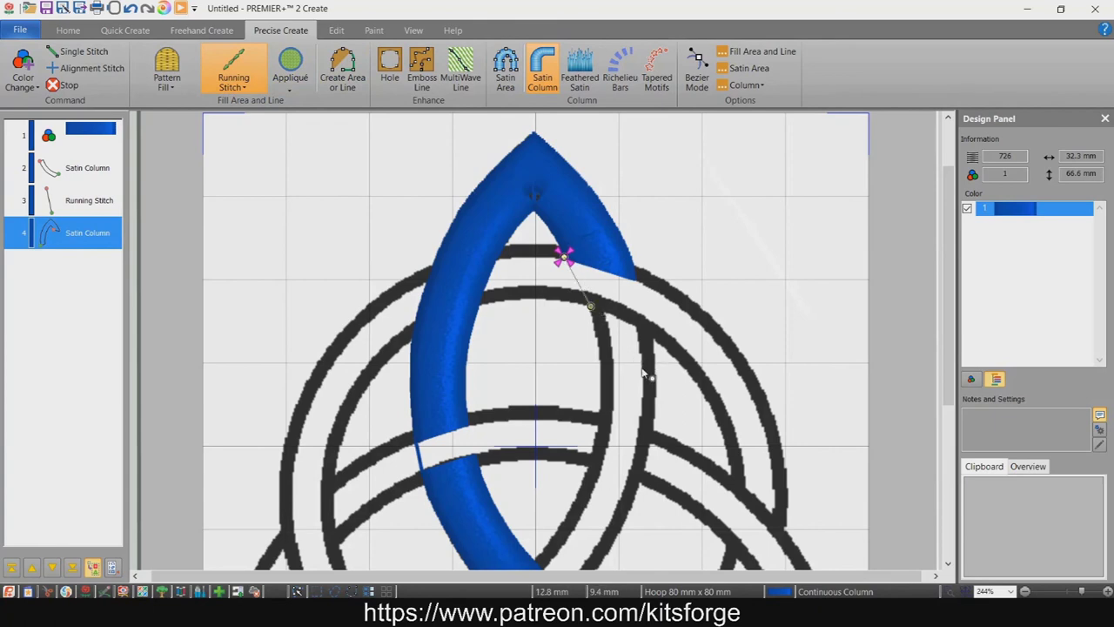
left_click_drag(591, 306, 590, 293)
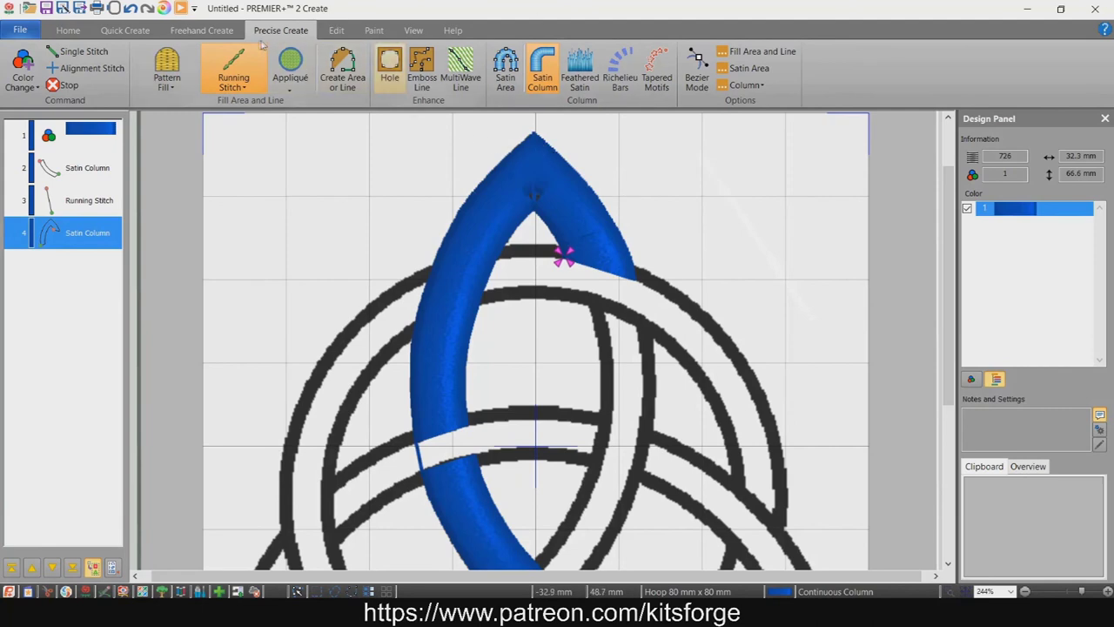
left_click(347, 59)
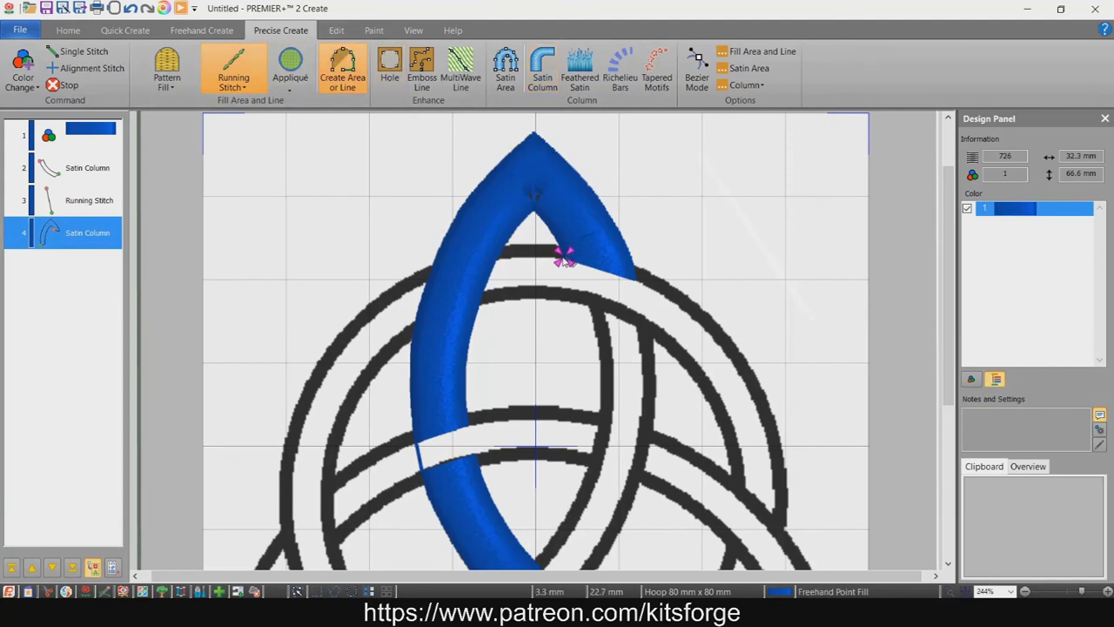
left_click(590, 305)
key("Return")
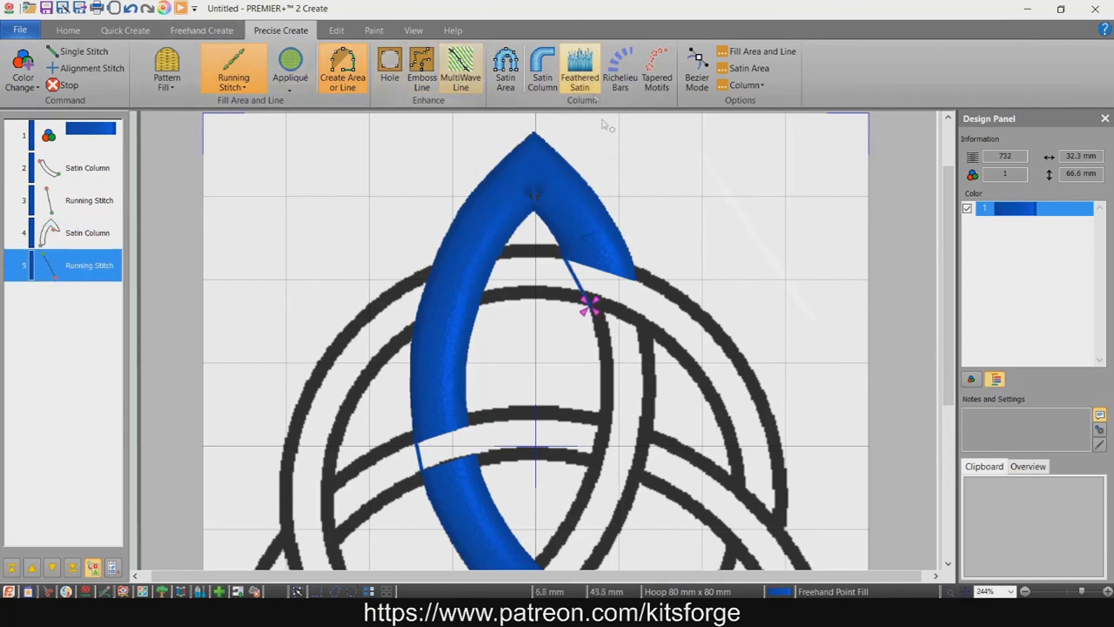
left_click(543, 69)
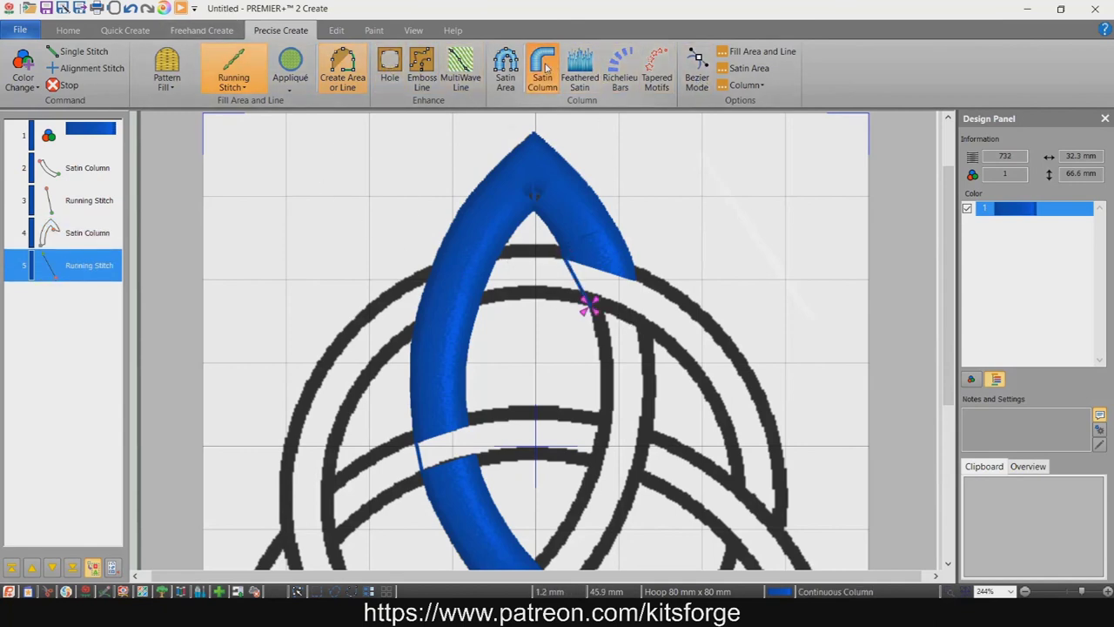
Use Edit Points to raise the second connector's end point onto the band's edge
left_click(68, 30)
left_click(470, 74)
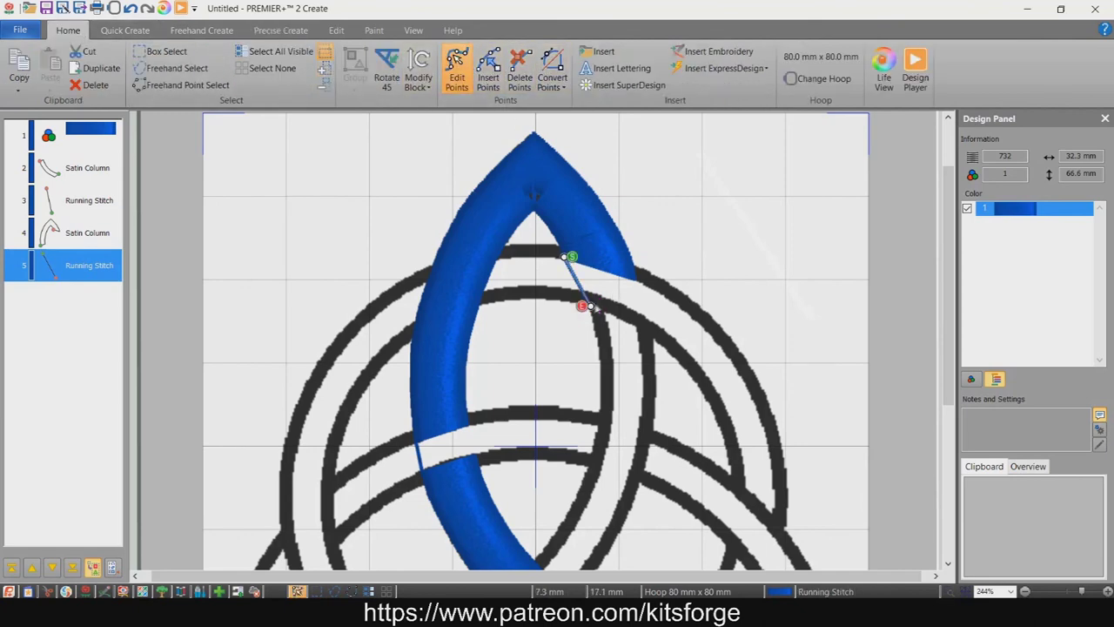
left_click_drag(591, 307, 586, 294)
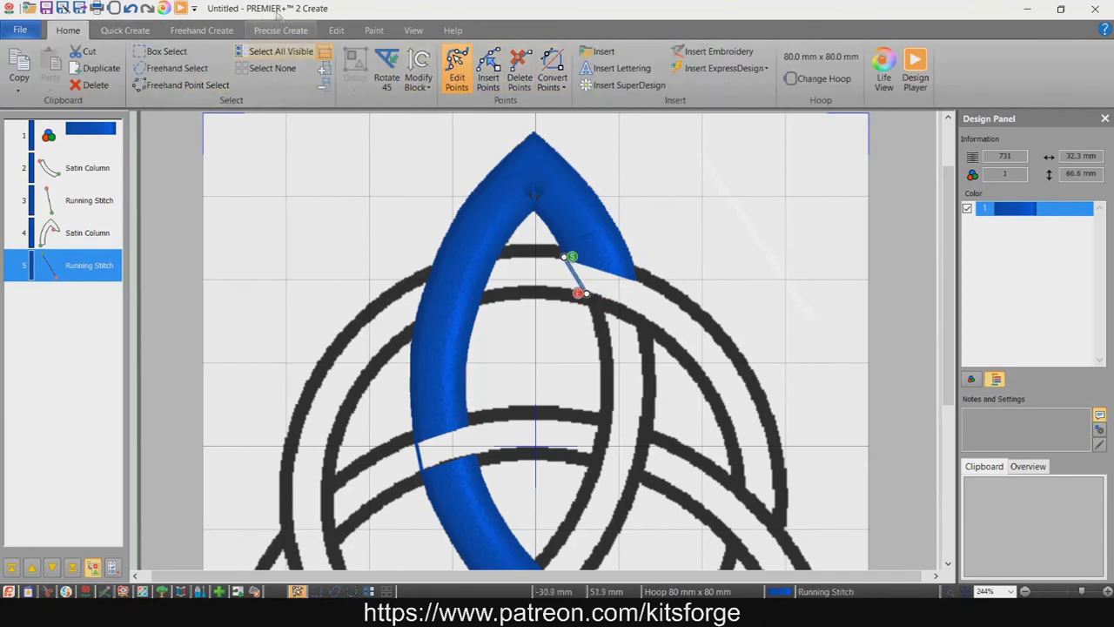